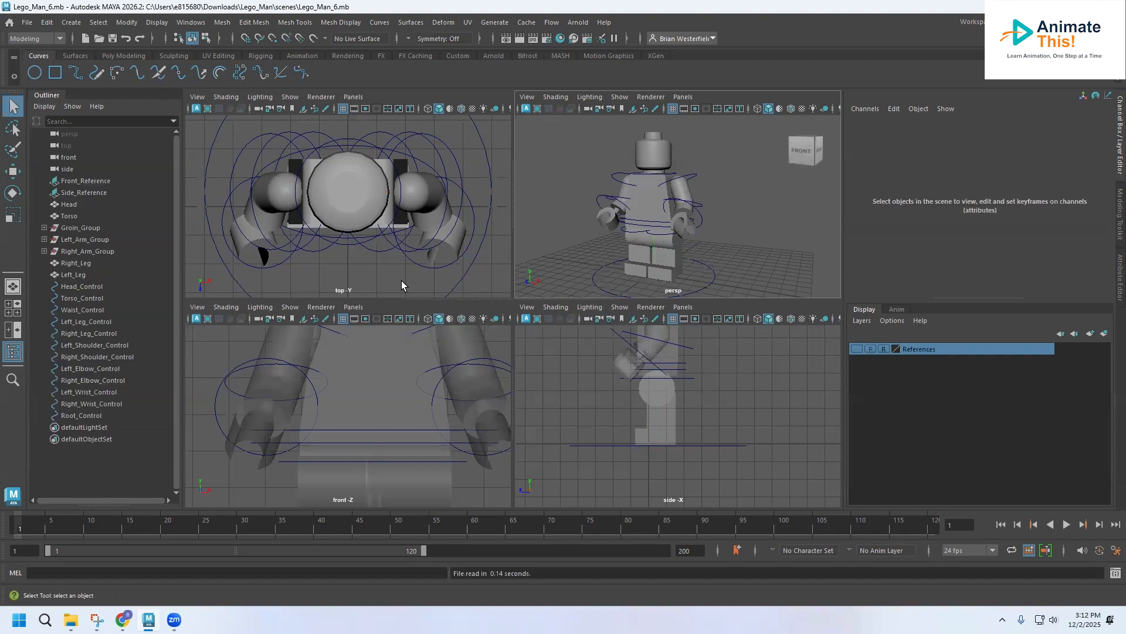
Step: Set the Lego_Man folder in Downloads as the current project
{"action": "left_click", "coordinate": [29, 24]}
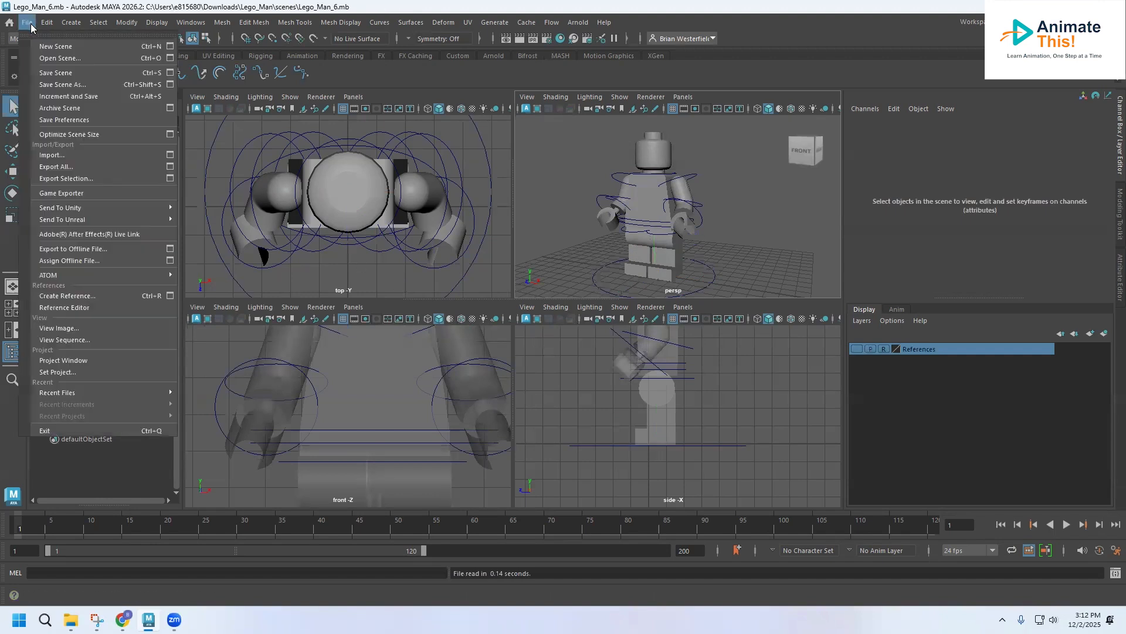
{"action": "left_click", "coordinate": [84, 373]}
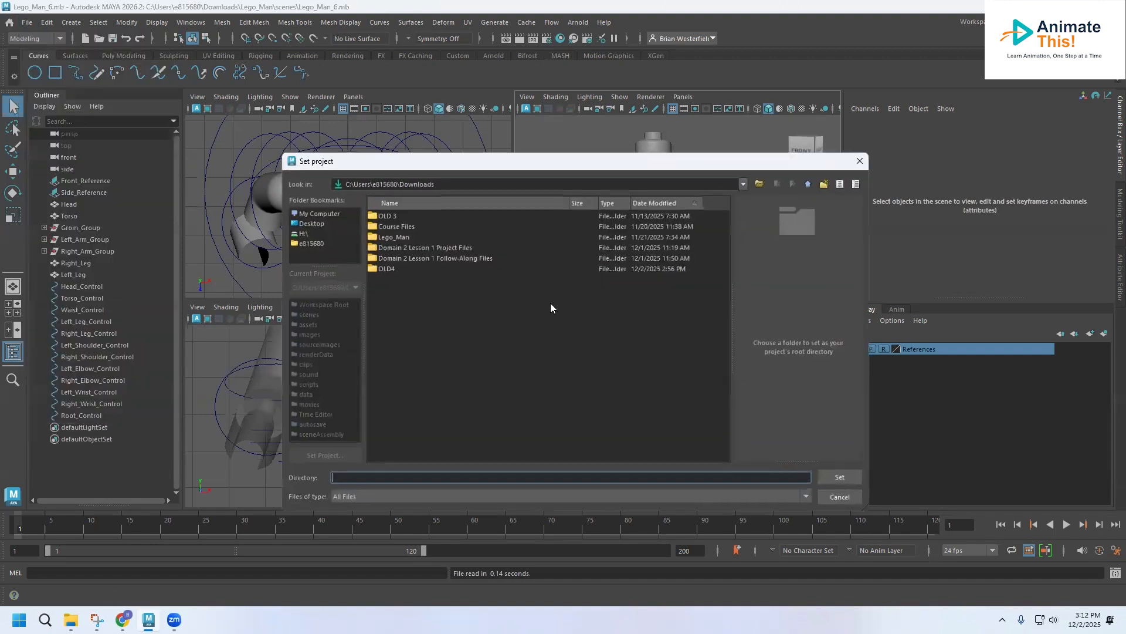
{"action": "double_click", "coordinate": [395, 238]}
{"action": "left_click", "coordinate": [840, 477]}
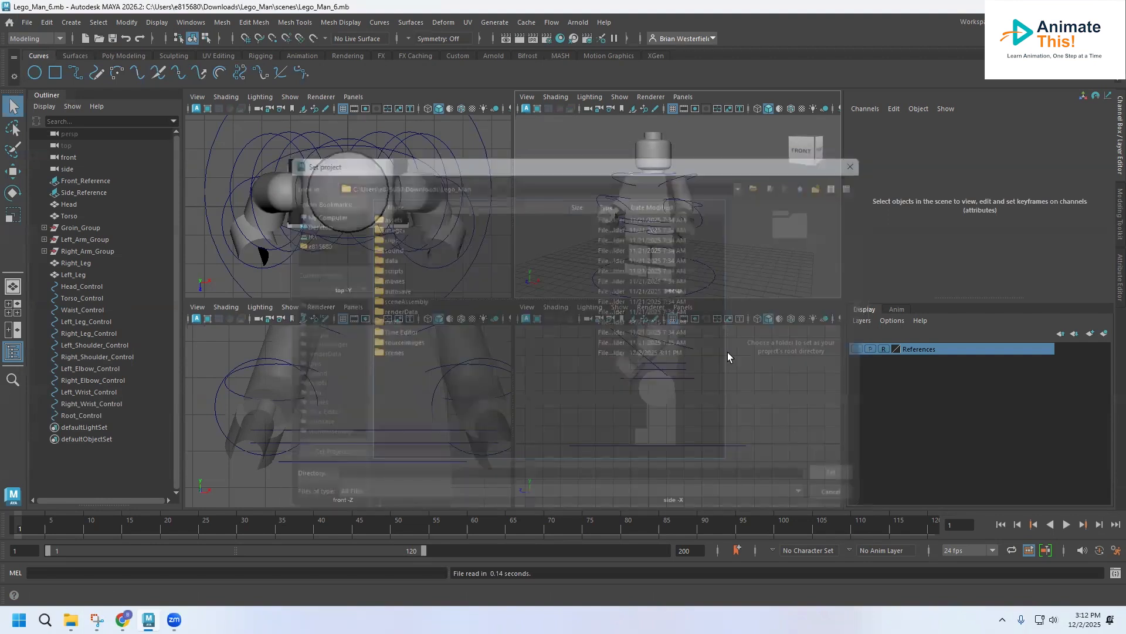
Step: Save the scene under the new file name Lego_Man_7.mb in the project's scenes folder
{"action": "left_click", "coordinate": [27, 22]}
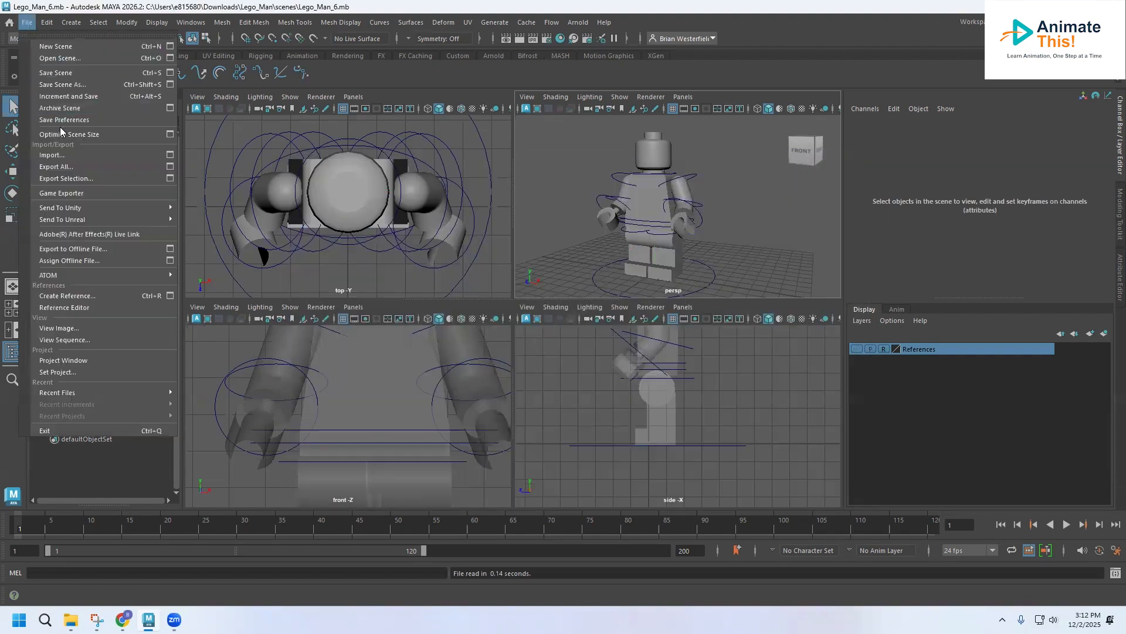
{"action": "left_click", "coordinate": [65, 87]}
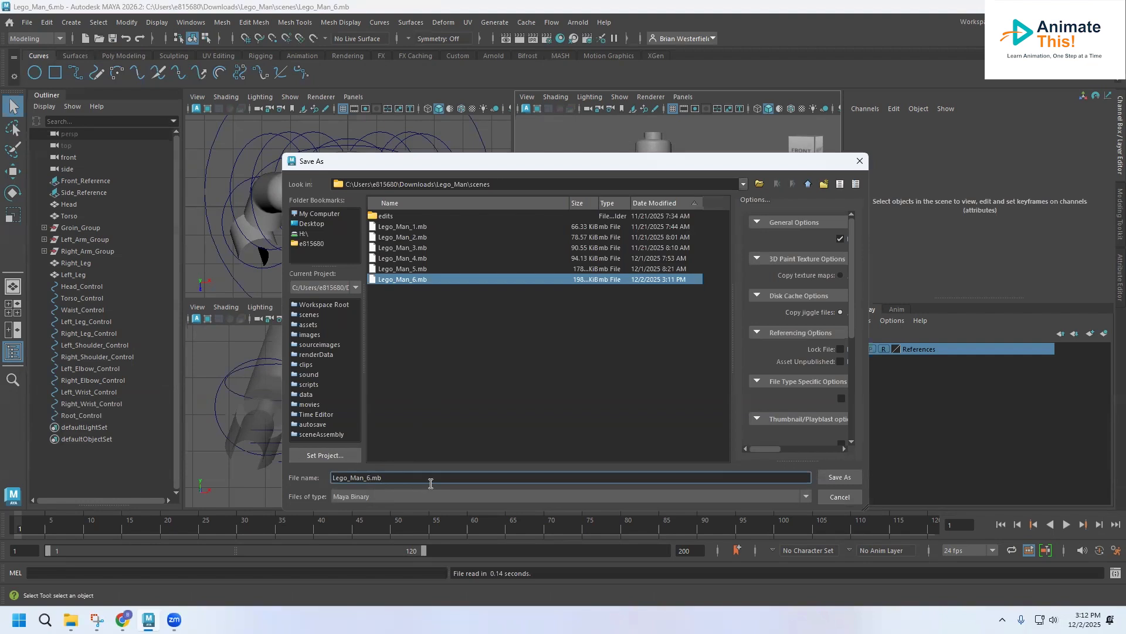
{"action": "key", "text": "BackSpace"}
{"action": "type", "text": "7"}
{"action": "key", "text": "Return"}
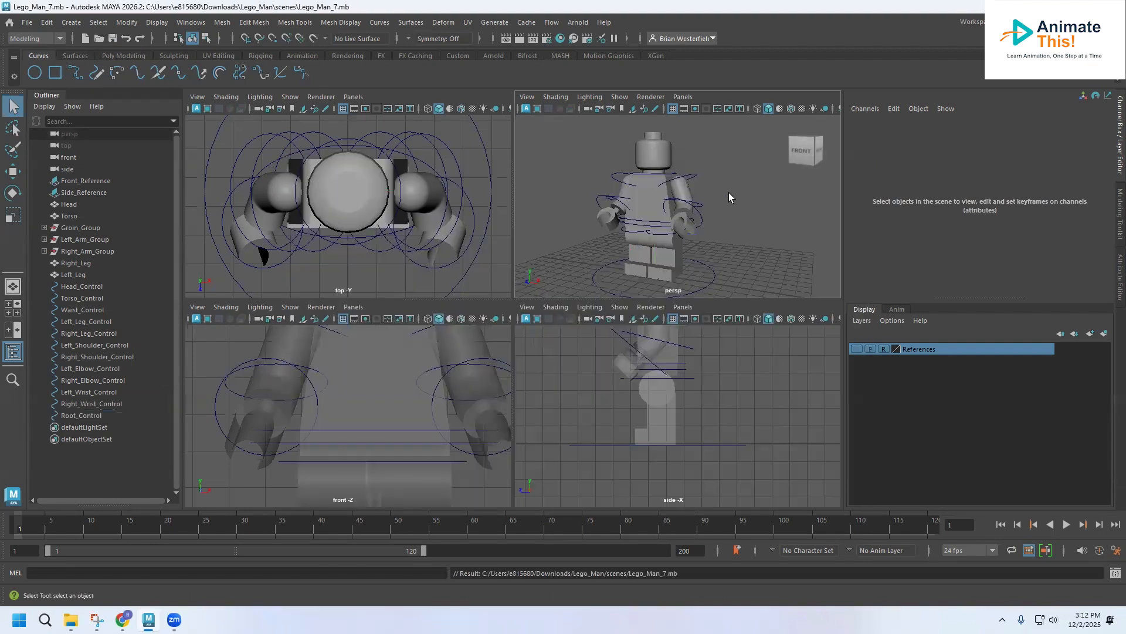
Step: Reset the current workspace to its default layout
{"action": "left_click", "coordinate": [1050, 22]}
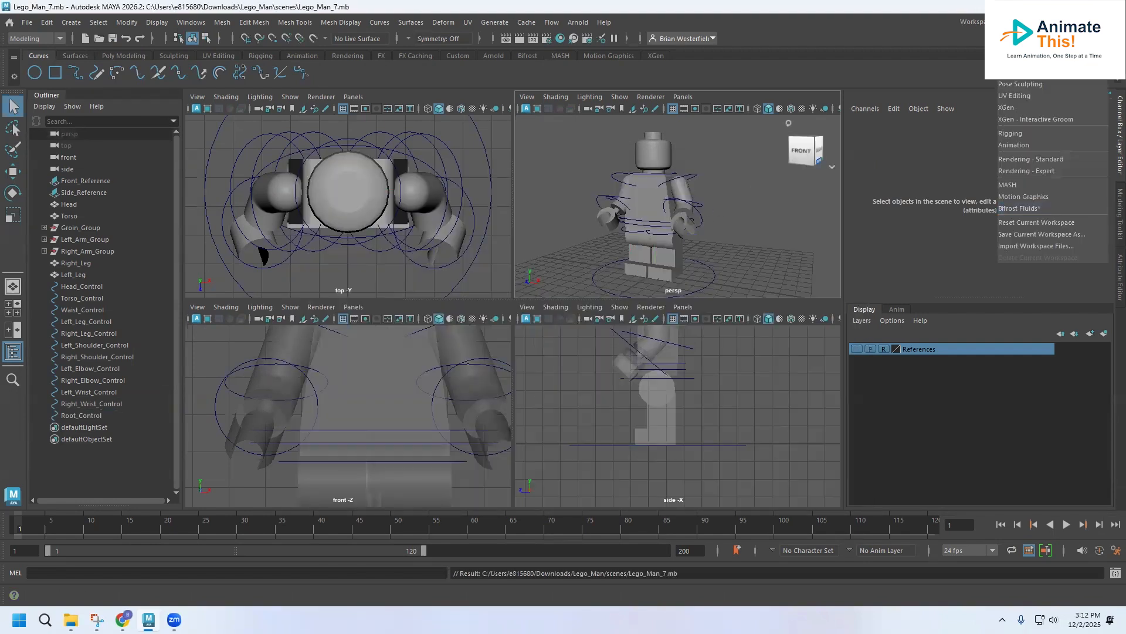
{"action": "left_click", "coordinate": [1015, 222]}
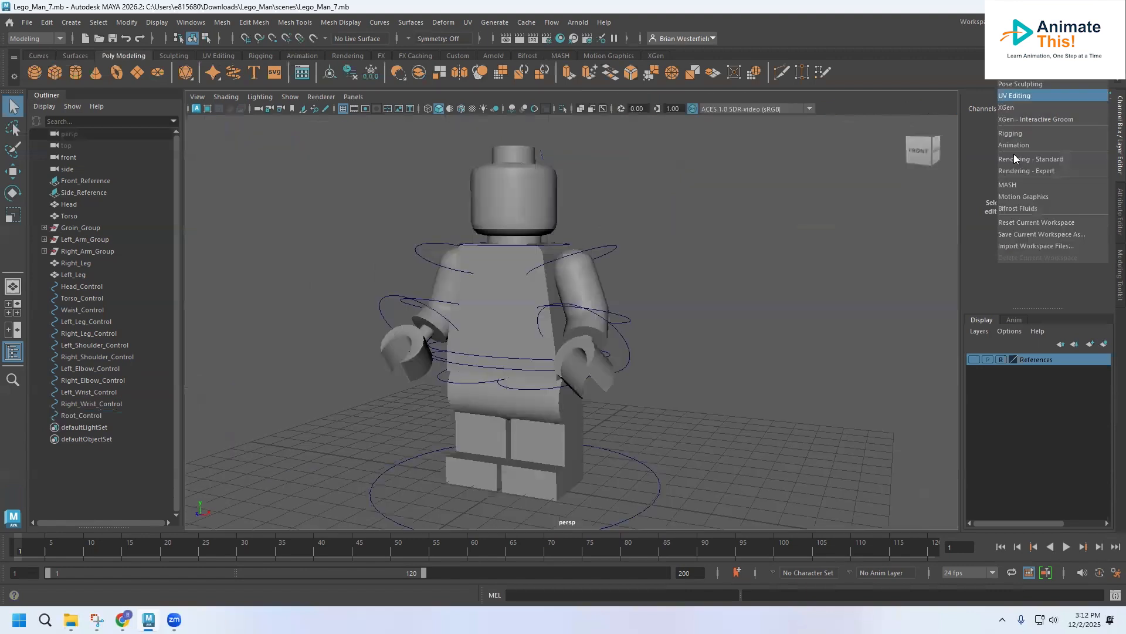
{"action": "left_click", "coordinate": [1015, 222]}
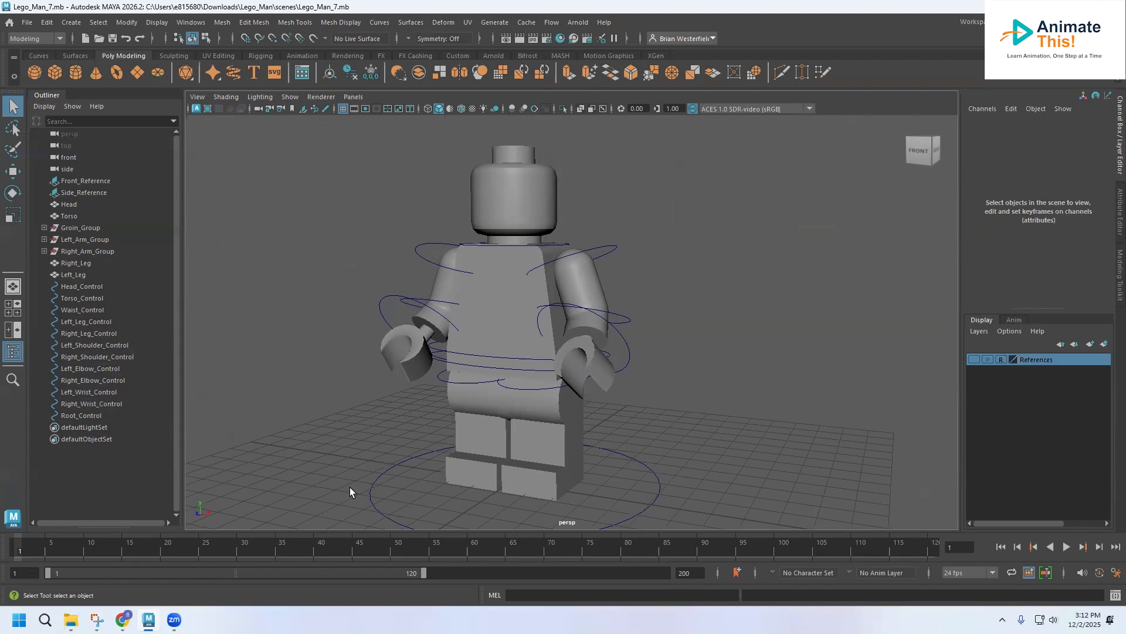
Step: Show the four-view layout and enable X-Ray Joints in both the front and side views
{"action": "key", "text": "space"}
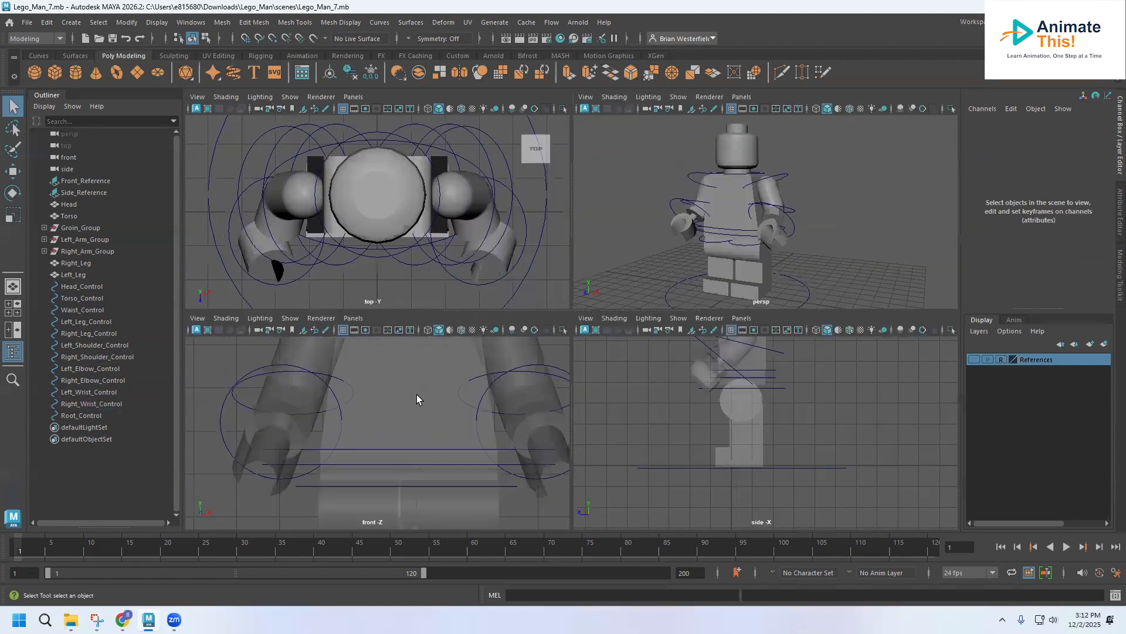
{"action": "key", "text": "f"}
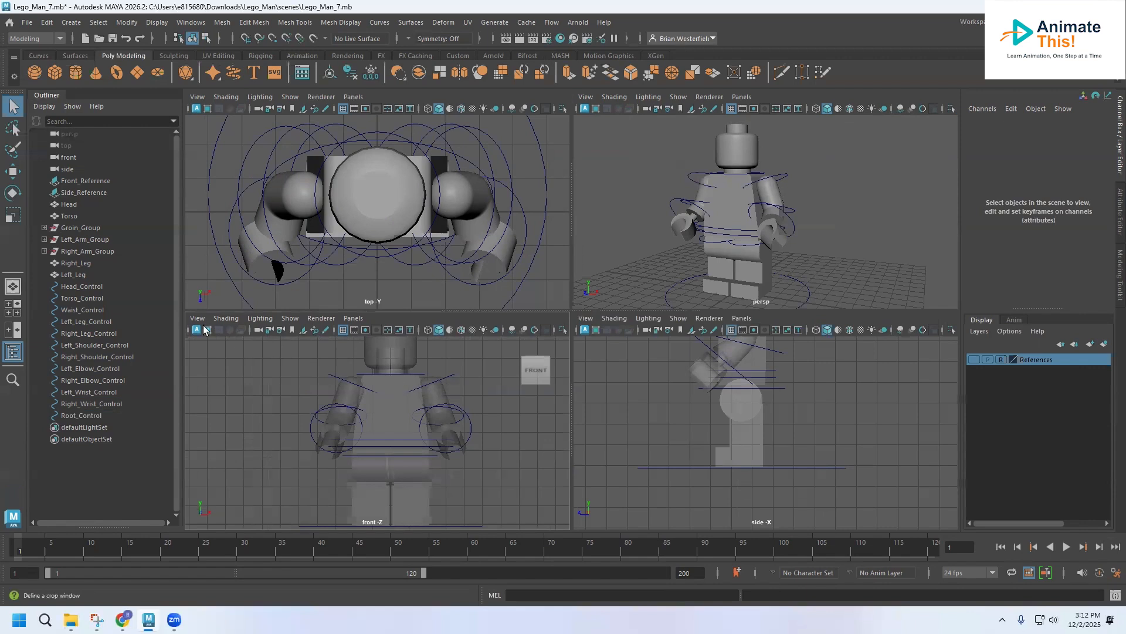
{"action": "left_click", "coordinate": [223, 319]}
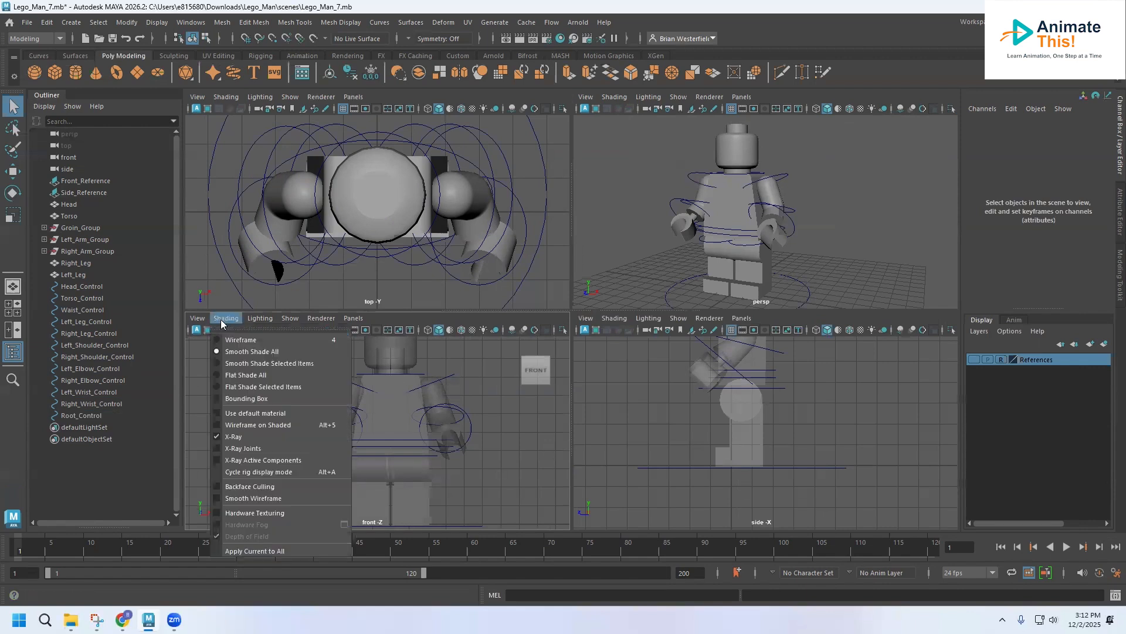
{"action": "left_click", "coordinate": [248, 450]}
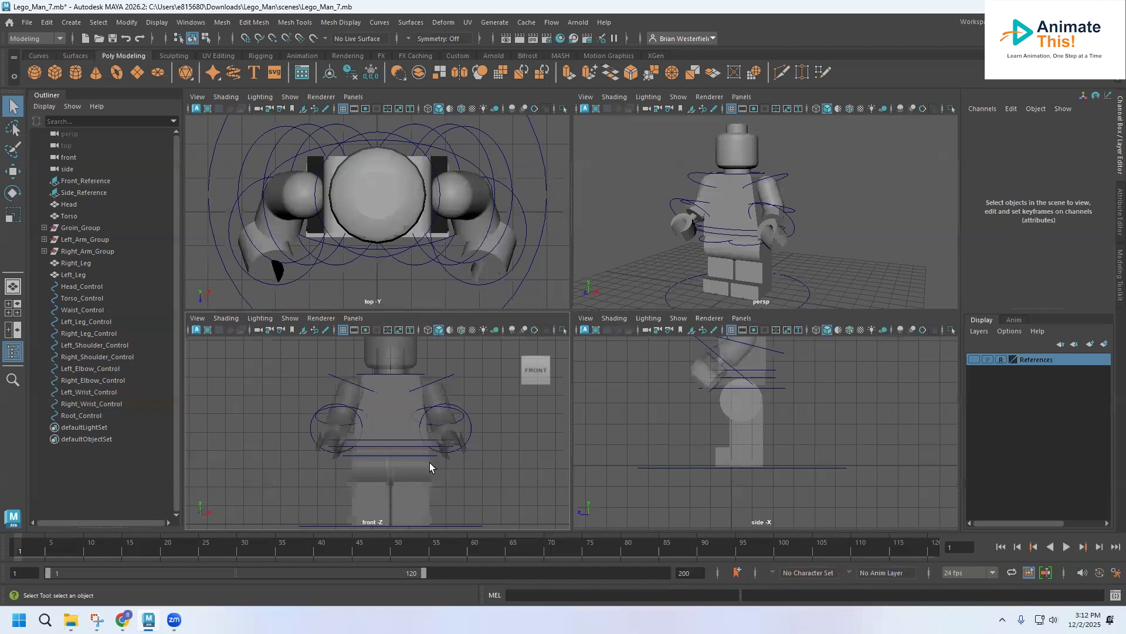
{"action": "middle_click_drag", "start_coordinate": [746, 402], "coordinate": [748, 477], "text": "alt"}
{"action": "scroll", "coordinate": [750, 476], "scroll_direction": "down", "scroll_amount": 3}
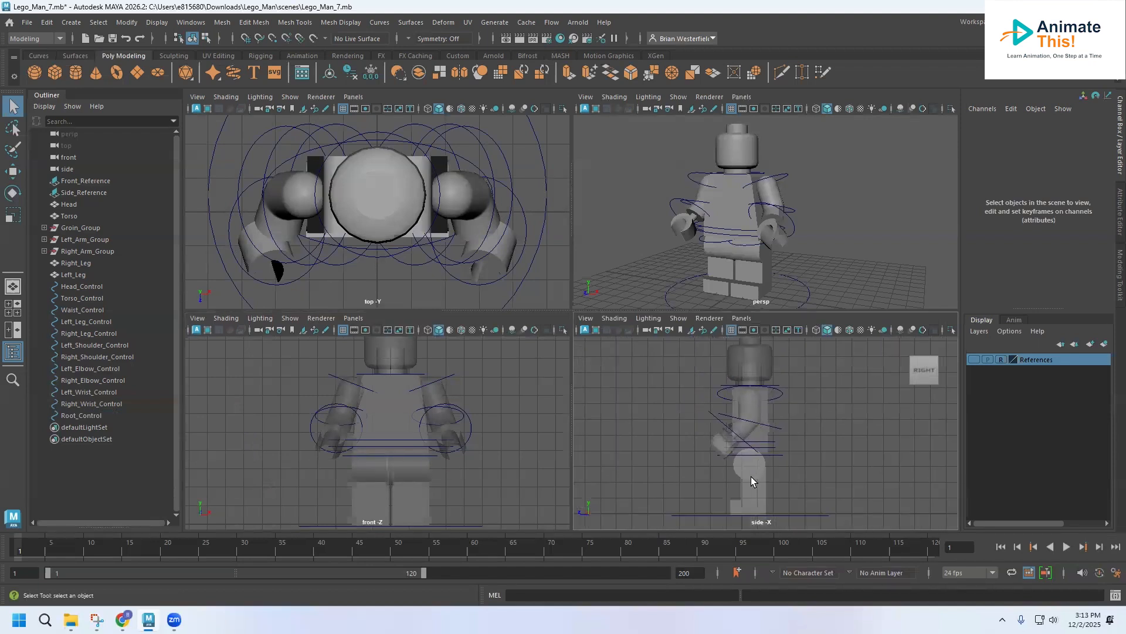
{"action": "left_click", "coordinate": [624, 322]}
{"action": "left_click", "coordinate": [631, 448]}
Step: Switch to the Rigging menu set and use the Joint tool in the front view to draw a bone from the neck base to the head top
{"action": "middle_click_drag", "start_coordinate": [451, 427], "coordinate": [439, 421], "text": "alt"}
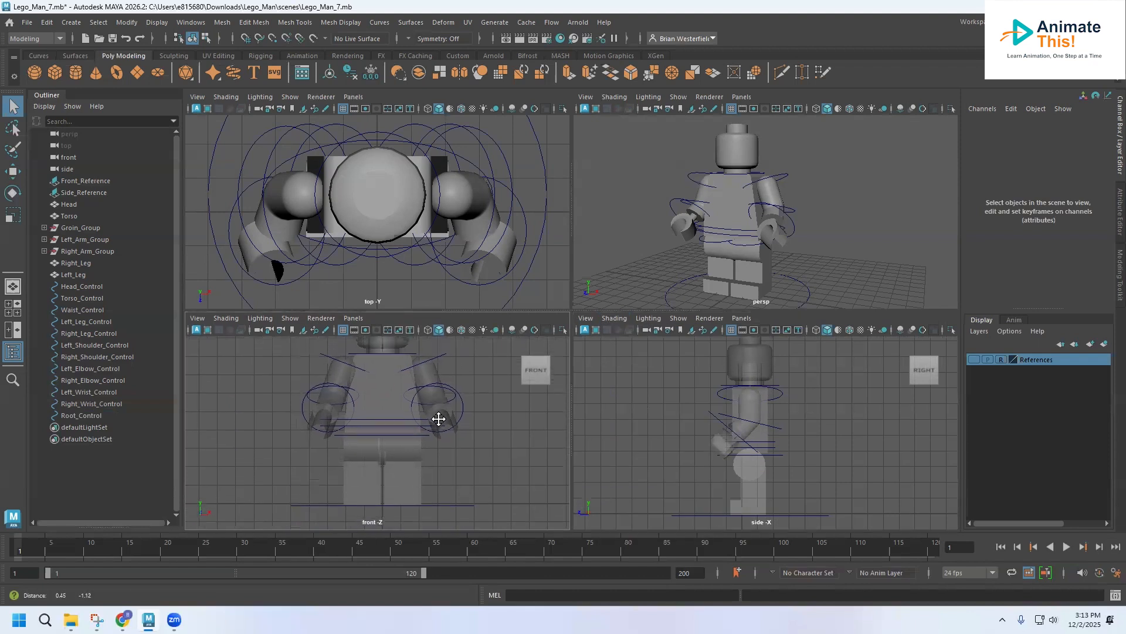
{"action": "left_click", "coordinate": [43, 40]}
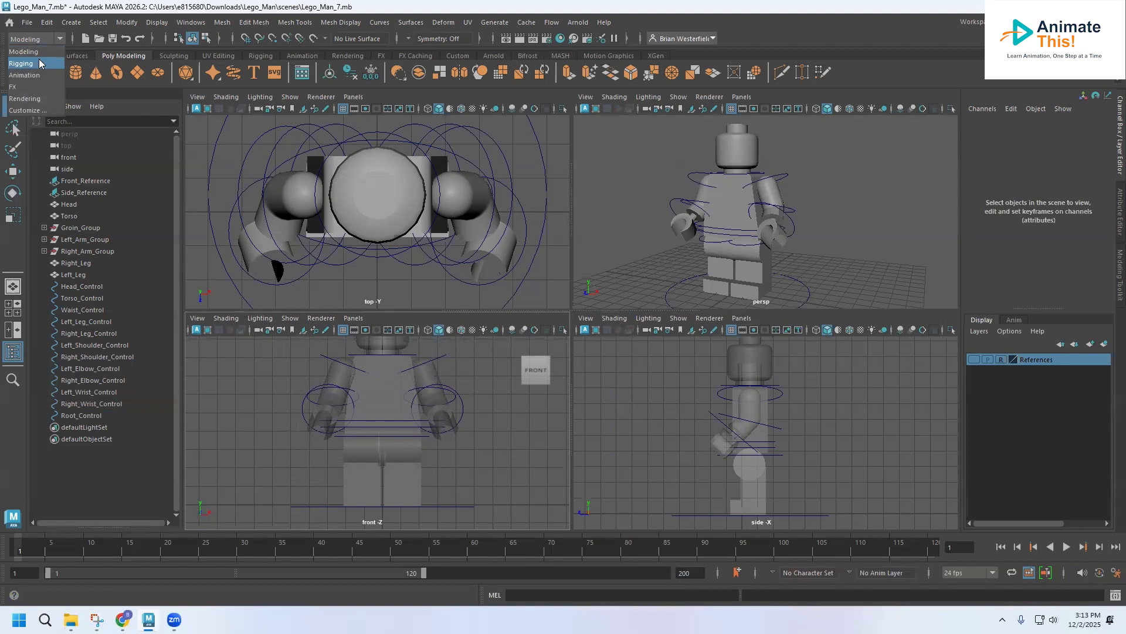
{"action": "left_click", "coordinate": [39, 61]}
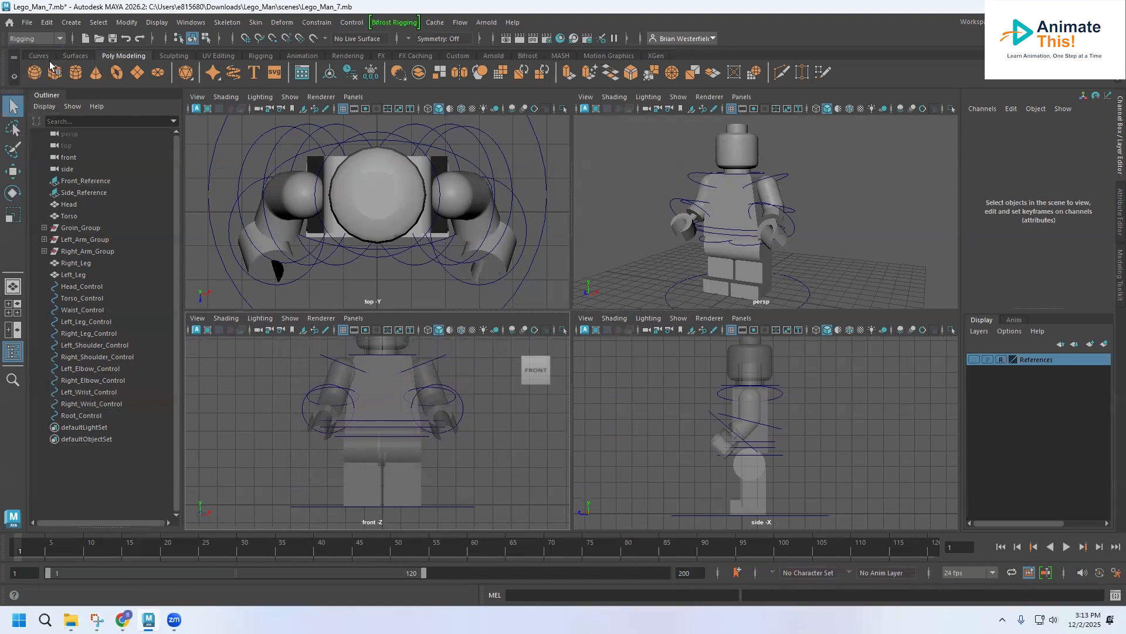
{"action": "left_click", "coordinate": [225, 25]}
{"action": "left_click", "coordinate": [244, 47]}
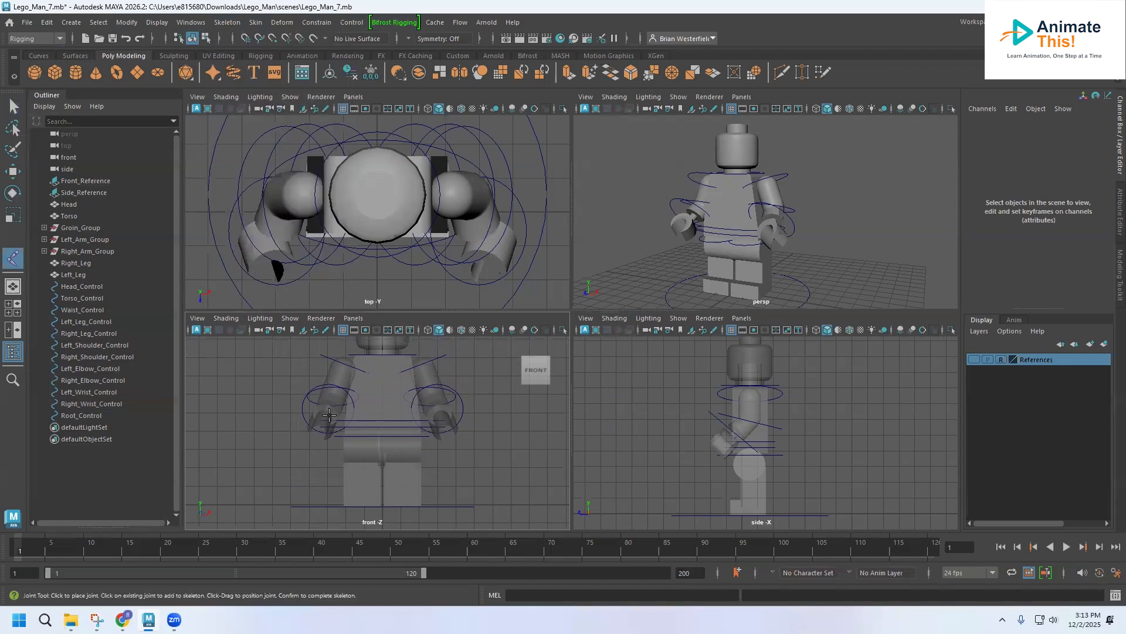
{"action": "scroll", "coordinate": [384, 442], "scroll_direction": "up", "scroll_amount": 1}
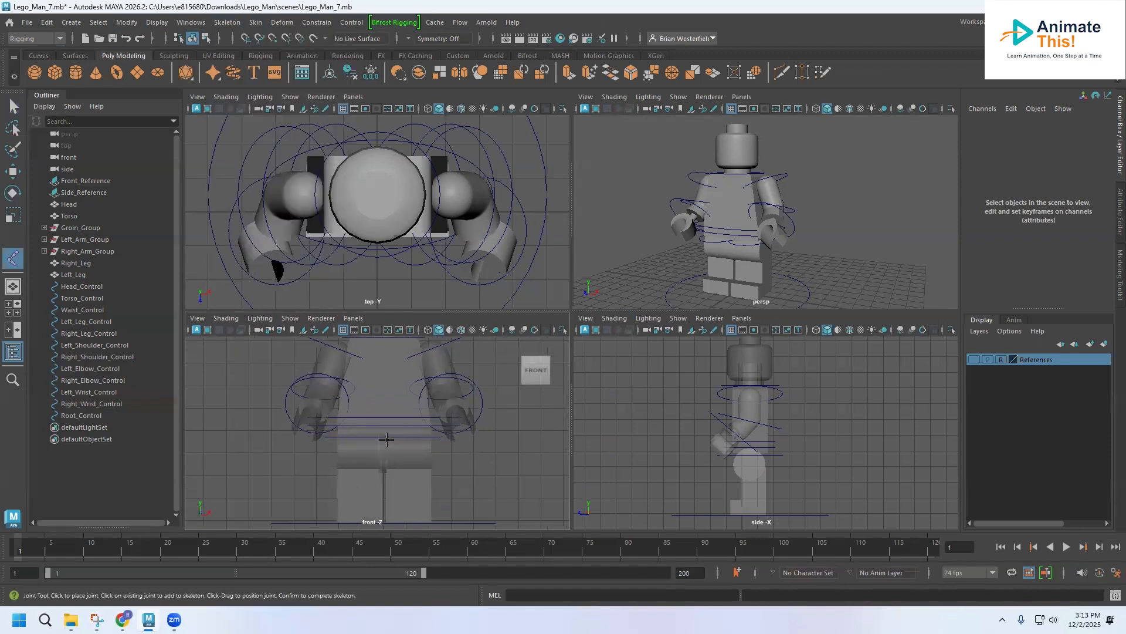
{"action": "scroll", "coordinate": [373, 457], "scroll_direction": "up", "scroll_amount": 2}
{"action": "scroll", "coordinate": [373, 457], "scroll_direction": "up", "scroll_amount": 5}
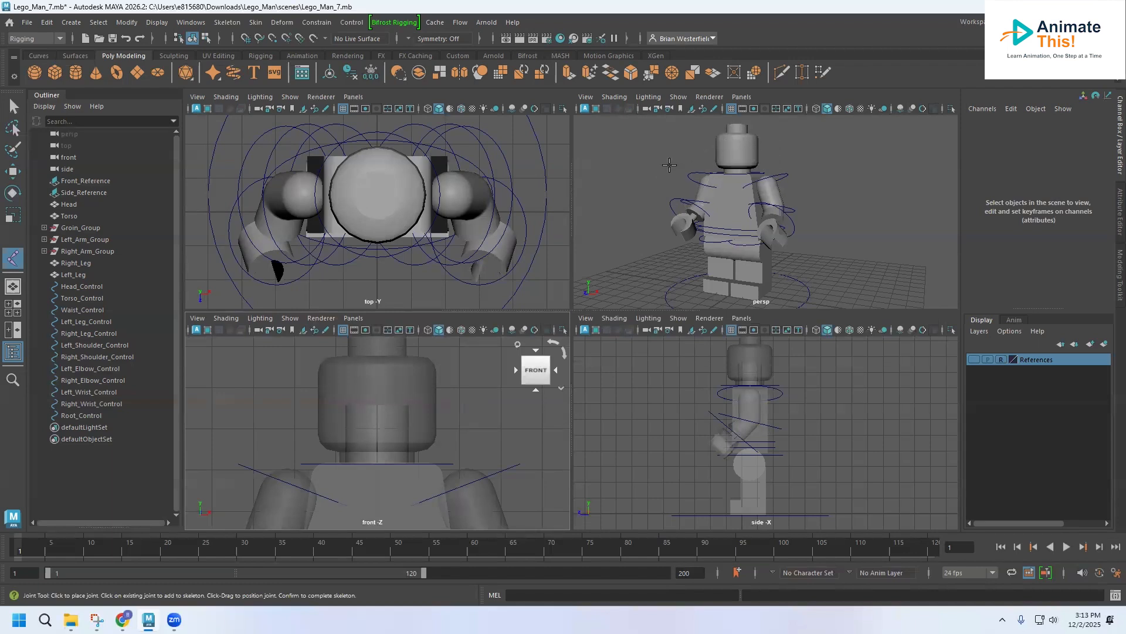
{"action": "left_click", "coordinate": [377, 464]}
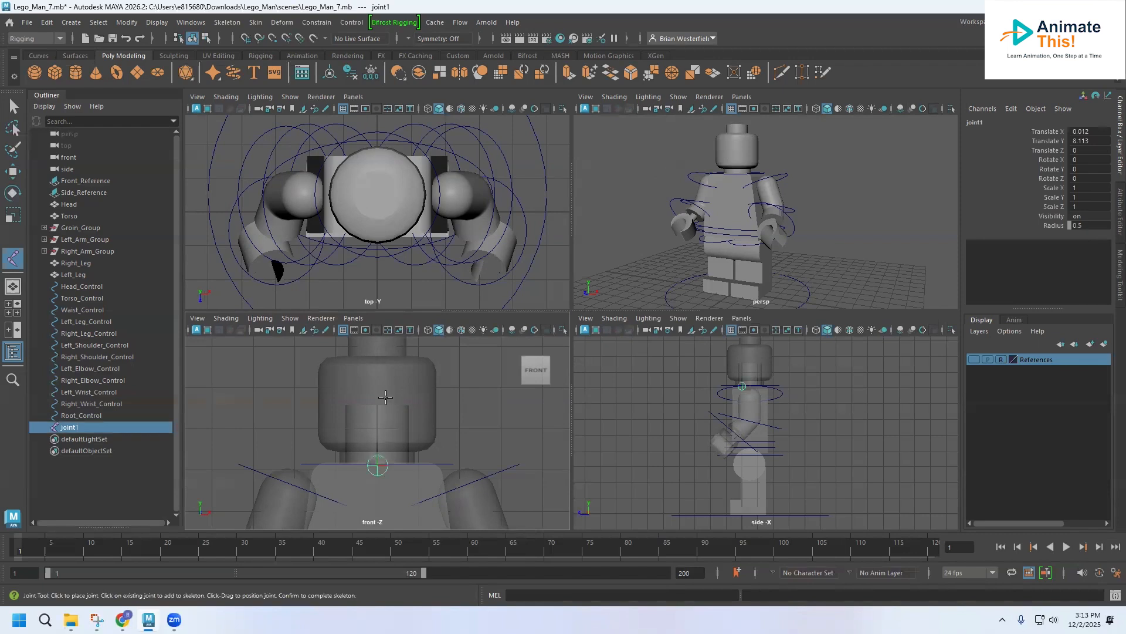
{"action": "middle_click_drag", "start_coordinate": [381, 405], "coordinate": [376, 436], "text": "alt"}
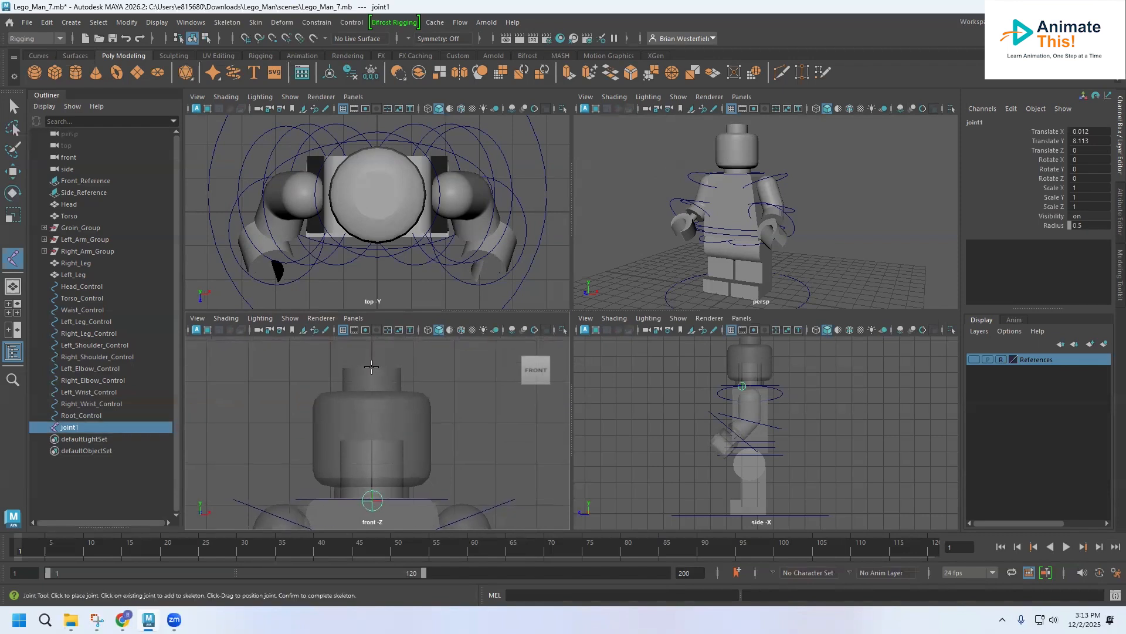
{"action": "left_click", "coordinate": [371, 367]}
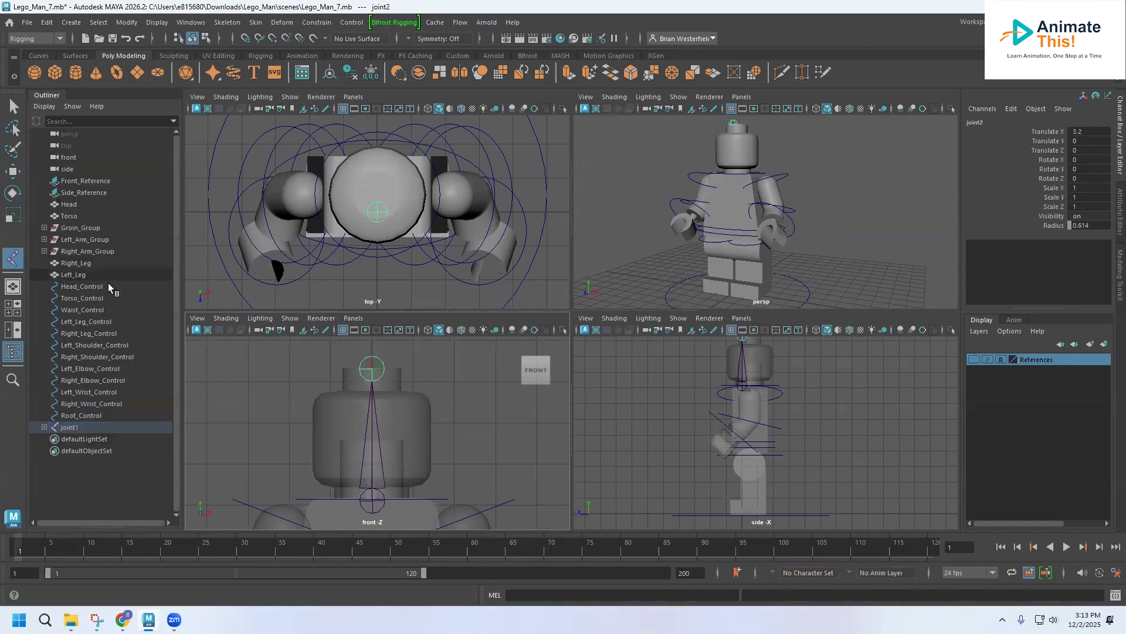
Step: Rename the root joint of the head chain as Neck_Joint
{"action": "left_click", "coordinate": [191, 22]}
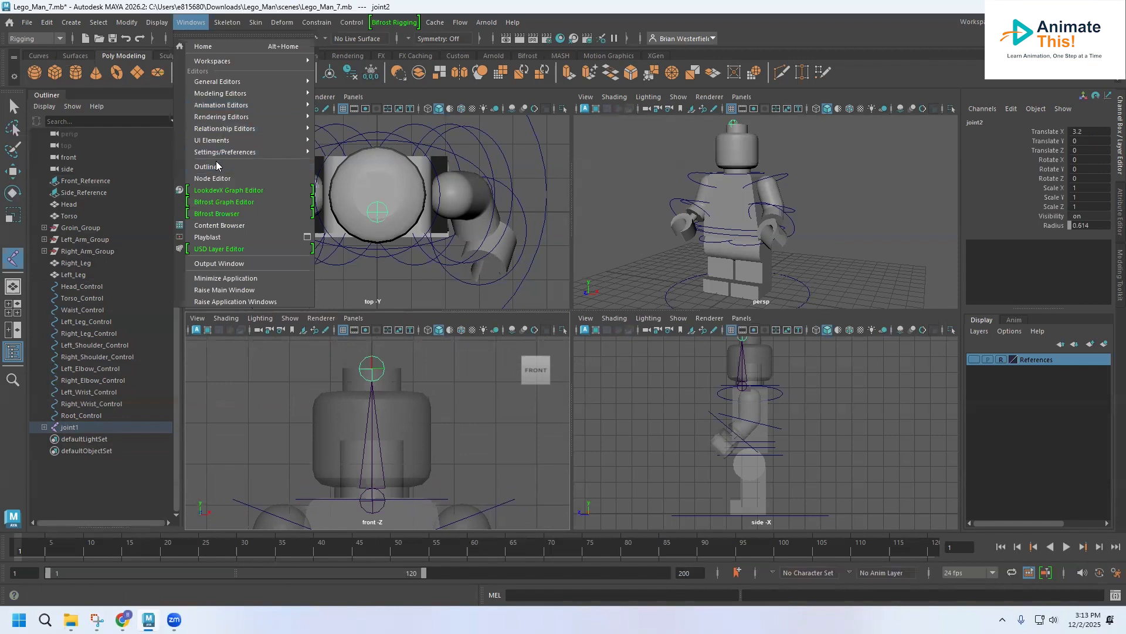
{"action": "double_click", "coordinate": [73, 428]}
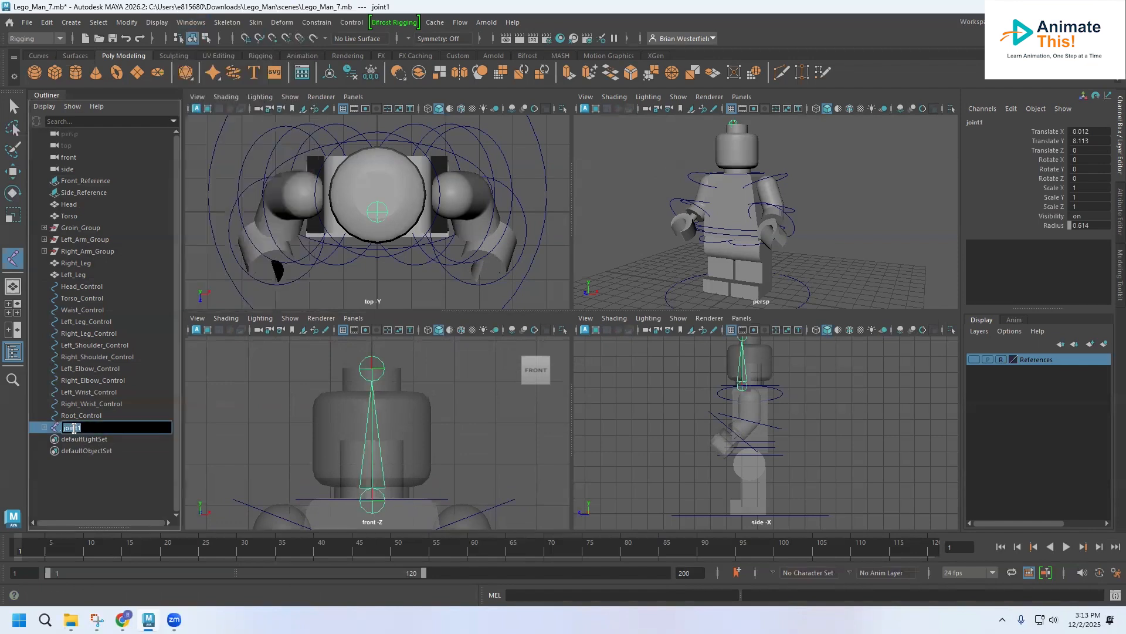
{"action": "type", "text": "Neck_Joint"}
{"action": "key", "text": "Return"}
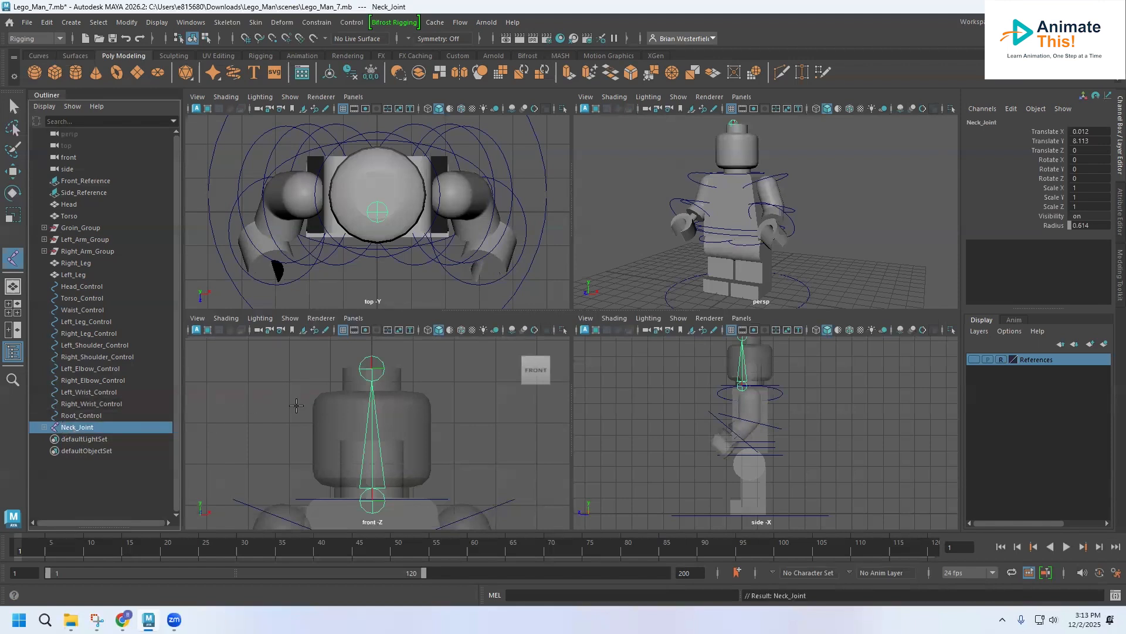
{"action": "middle_click_drag", "start_coordinate": [327, 408], "coordinate": [317, 344], "text": "alt"}
{"action": "middle_click_drag", "start_coordinate": [305, 433], "coordinate": [339, 354], "text": "alt"}
{"action": "middle_click_drag", "start_coordinate": [385, 446], "coordinate": [356, 391], "text": "alt"}
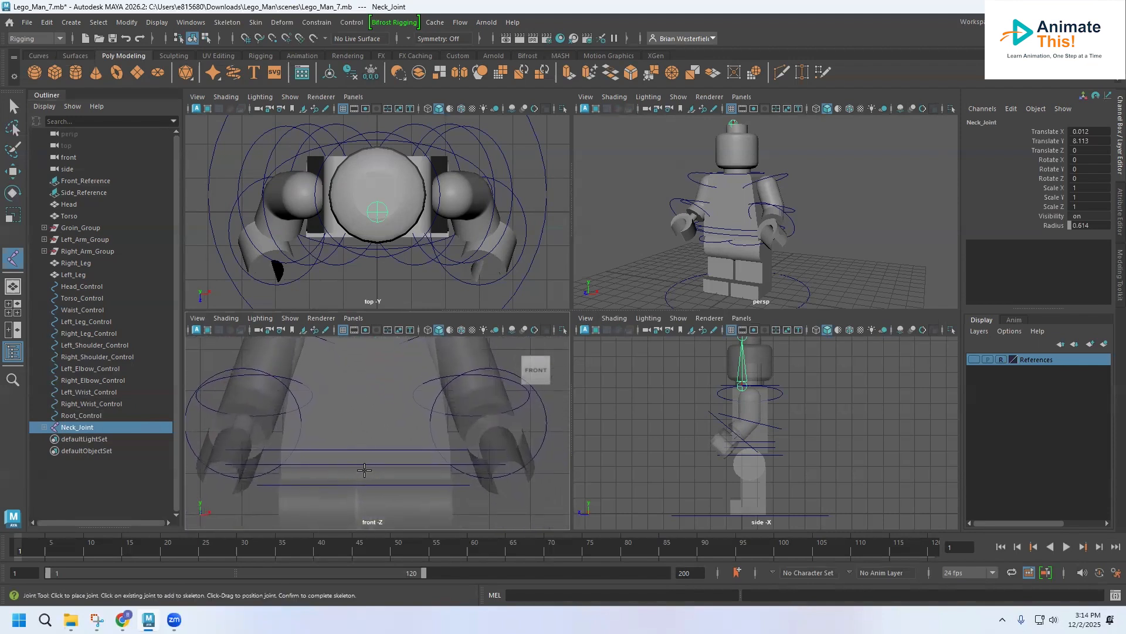
{"action": "middle_click_drag", "start_coordinate": [361, 469], "coordinate": [349, 508], "text": "alt"}
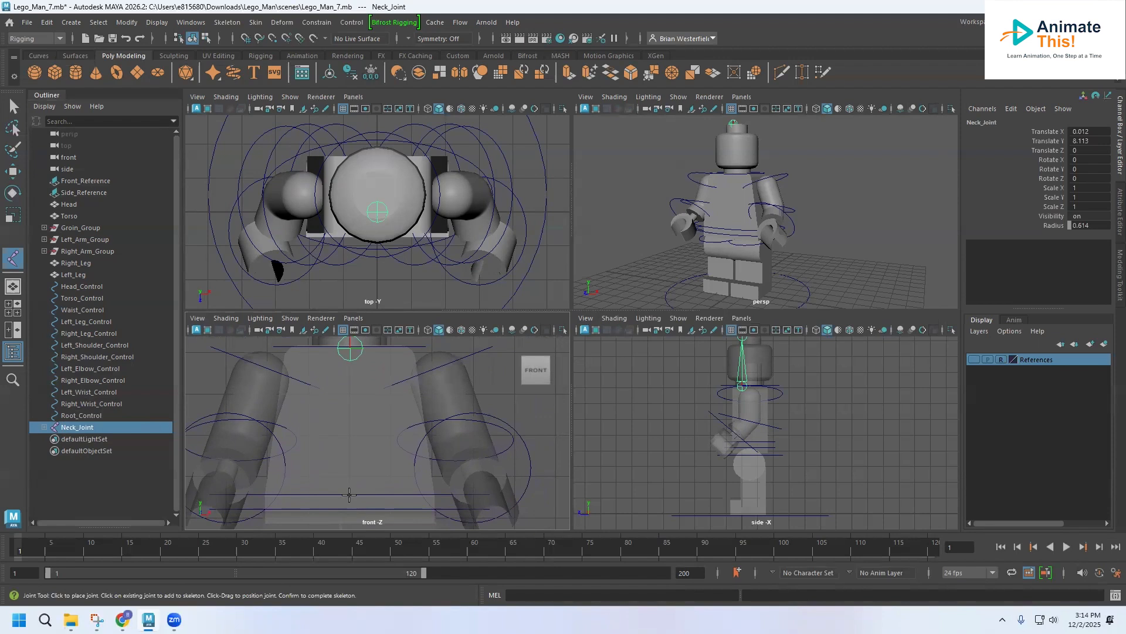
{"action": "left_click", "coordinate": [349, 495]}
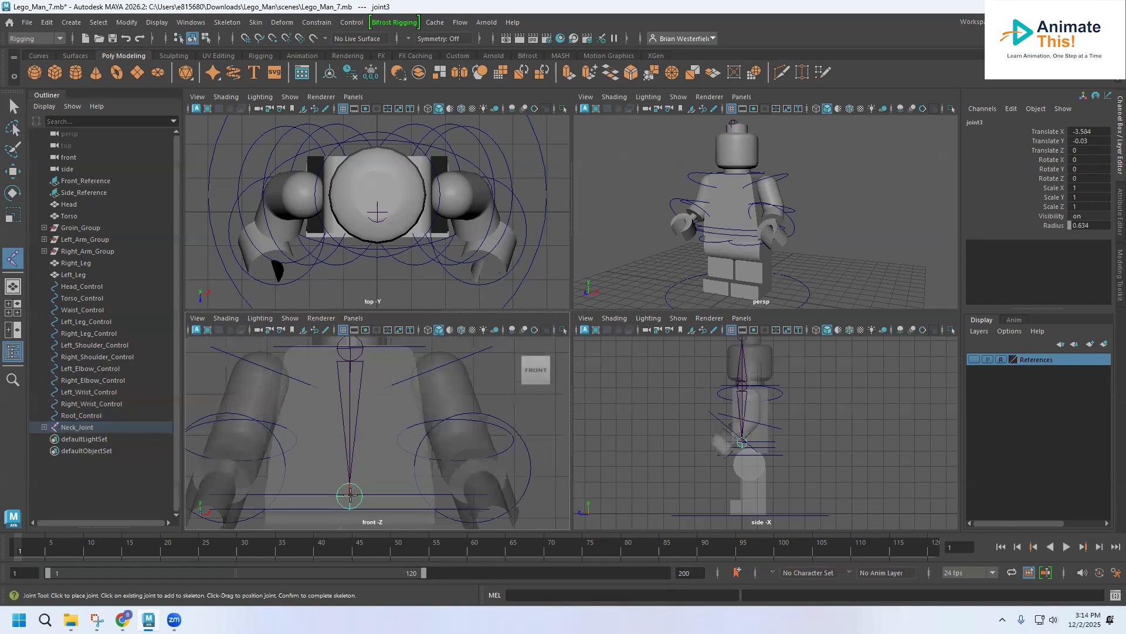
{"action": "key", "text": "ctrl+z"}
{"action": "key", "text": "q"}
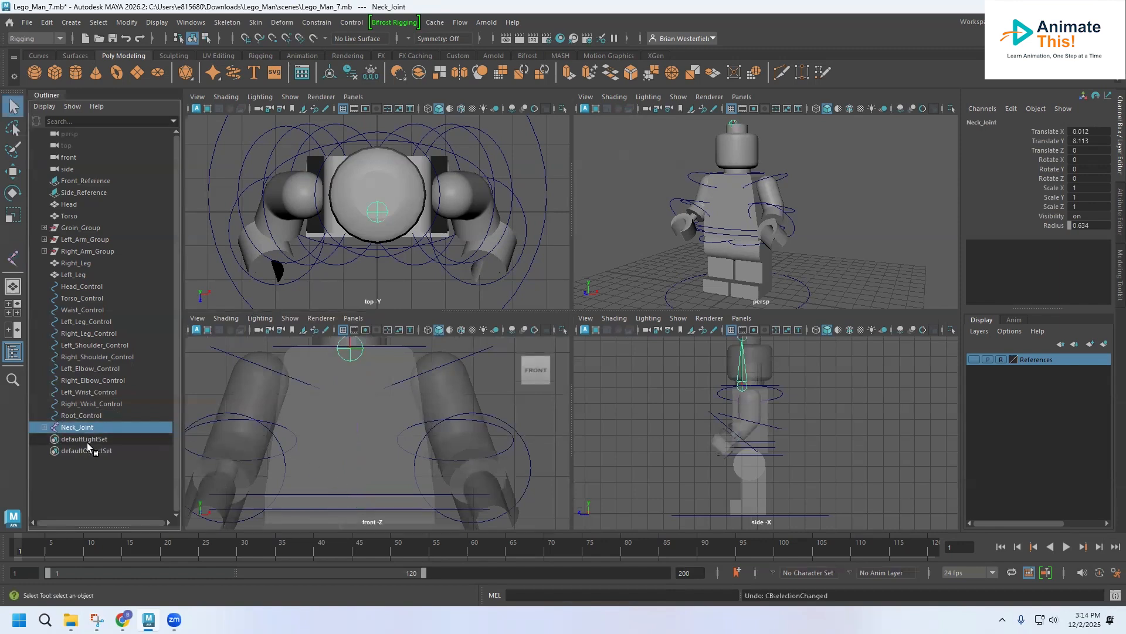
Step: Deselect the neck joint and draw a separate joint chain in the front view from the upper waist control curve up to the neck base
{"action": "left_click", "coordinate": [96, 403]}
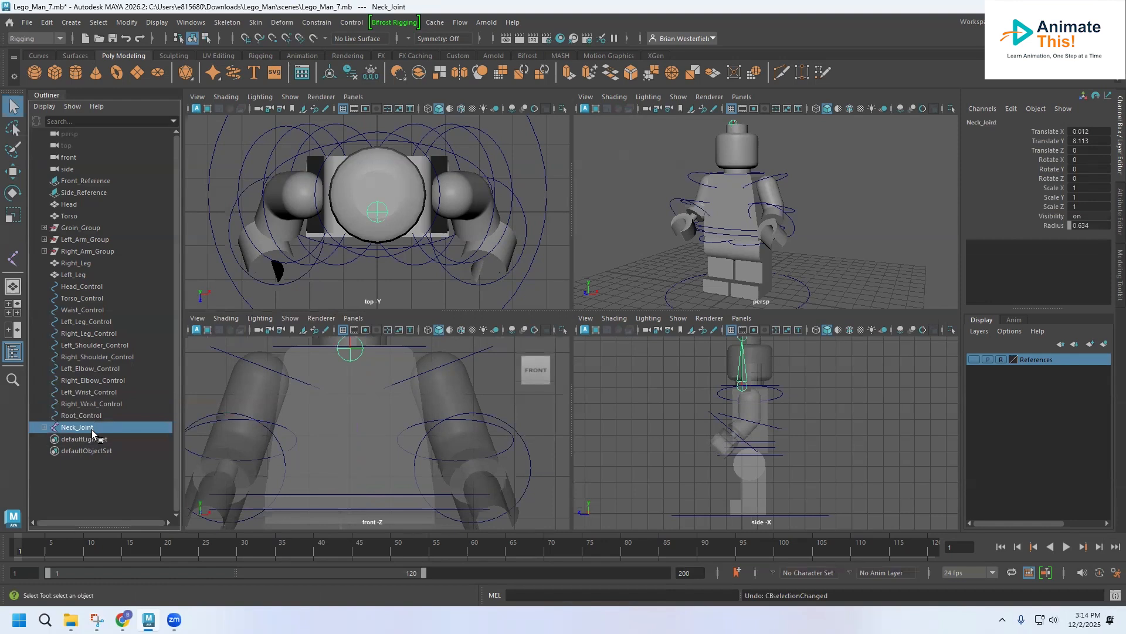
{"action": "left_click", "coordinate": [83, 415]}
{"action": "left_click", "coordinate": [227, 22]}
{"action": "left_click", "coordinate": [240, 51]}
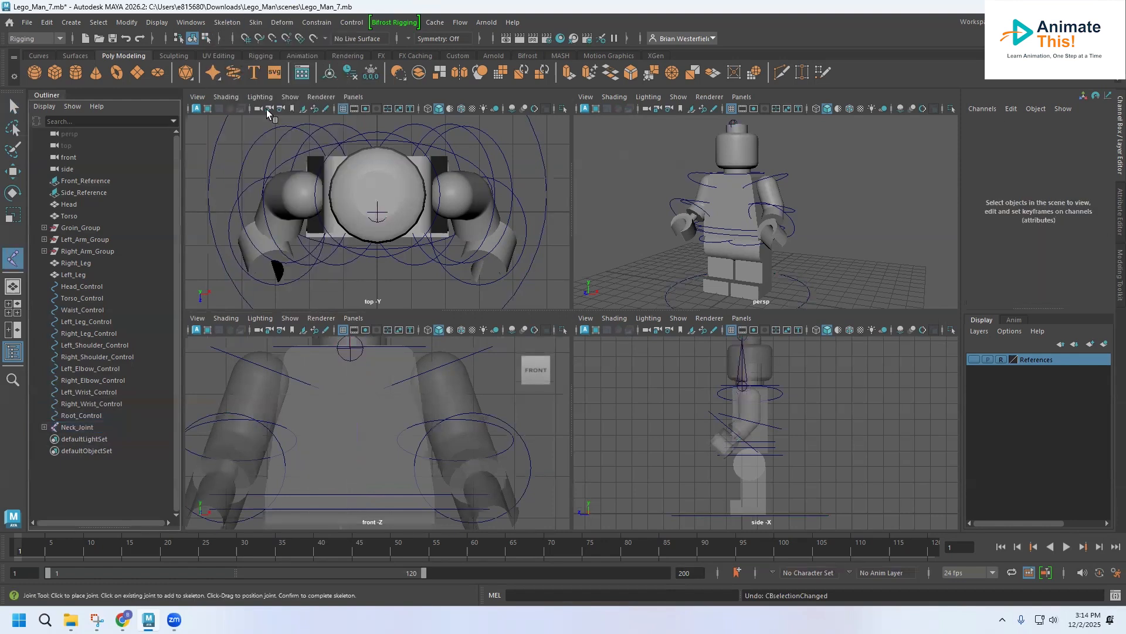
{"action": "left_click", "coordinate": [349, 494]}
{"action": "middle_click_drag", "start_coordinate": [347, 392], "coordinate": [342, 415], "text": "alt"}
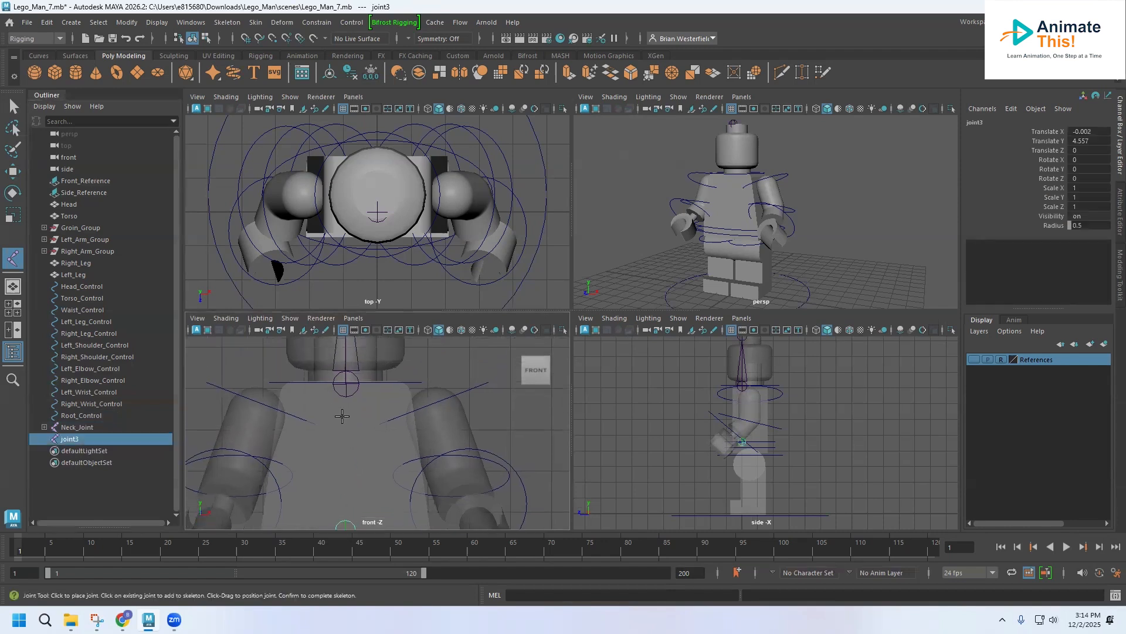
{"action": "left_click", "coordinate": [346, 384]}
Step: Rename the root joint of the newly drawn torso chain as Torso_Joint
{"action": "double_click", "coordinate": [70, 439]}
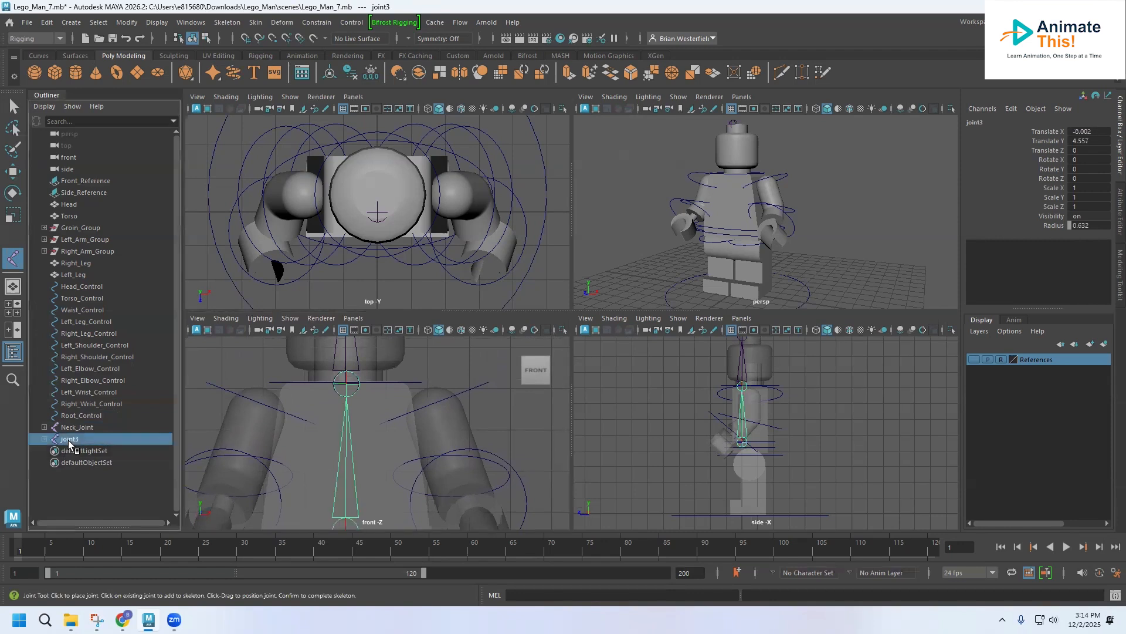
{"action": "type", "text": "Torso_Jo"}
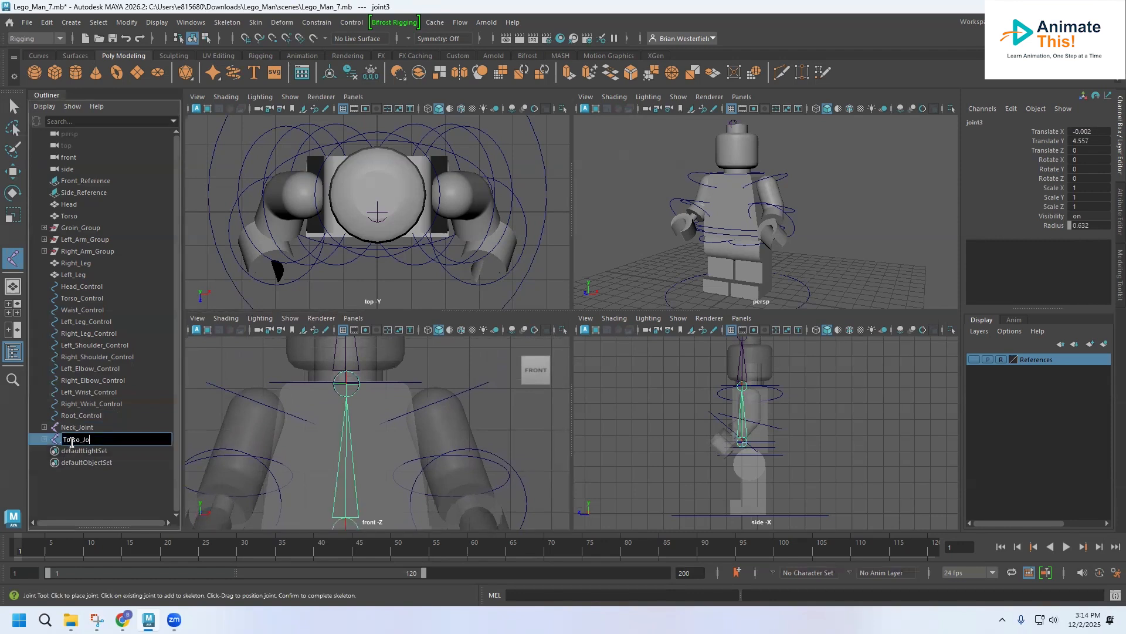
{"action": "type", "text": "int"}
{"action": "key", "text": "Return"}
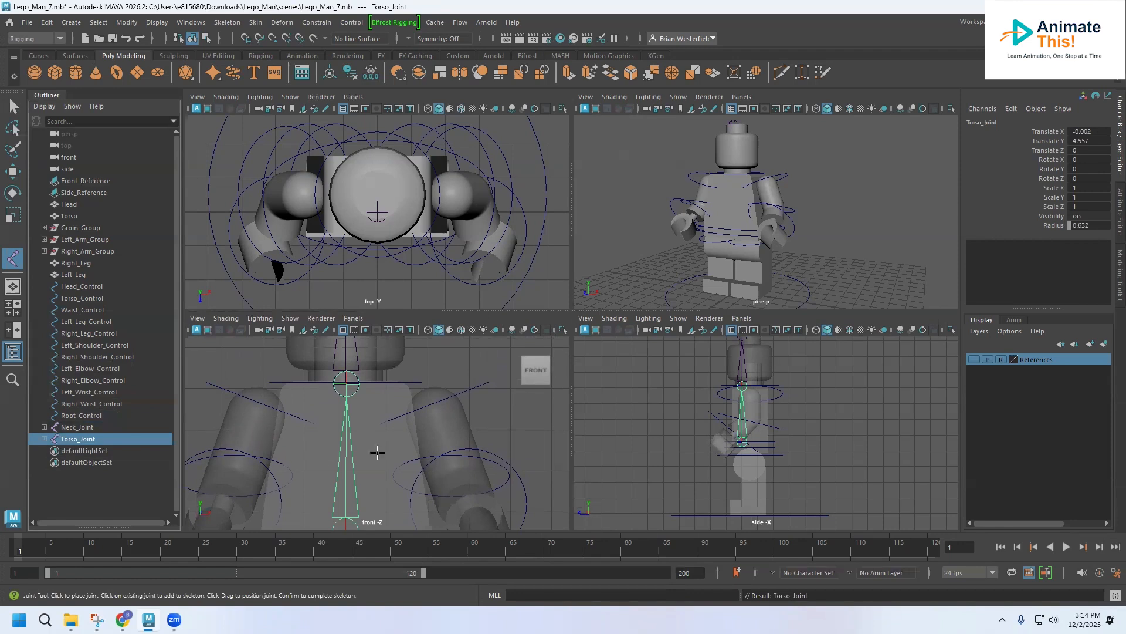
Step: With nothing selected, draw a separate joint chain in the front view from just below the torso root joint down to the groin's bottom
{"action": "middle_click_drag", "start_coordinate": [394, 443], "coordinate": [406, 311], "text": "alt"}
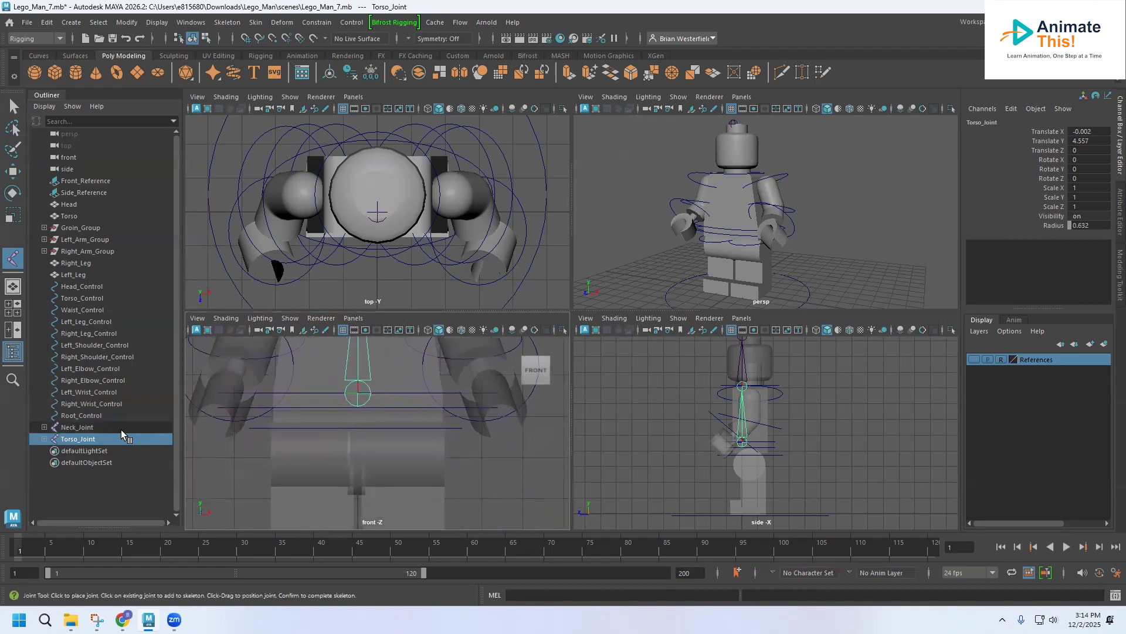
{"action": "left_click", "coordinate": [81, 415]}
{"action": "left_click", "coordinate": [227, 22]}
{"action": "left_click", "coordinate": [246, 53]}
{"action": "scroll", "coordinate": [415, 457], "scroll_direction": "up", "scroll_amount": 1}
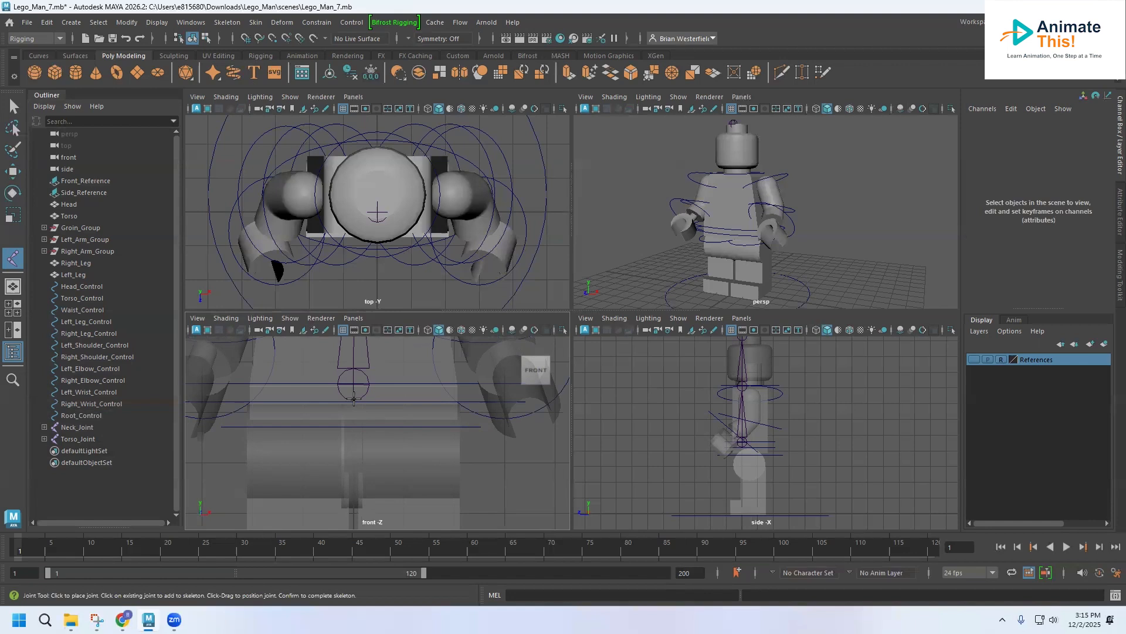
{"action": "left_click", "coordinate": [353, 400]}
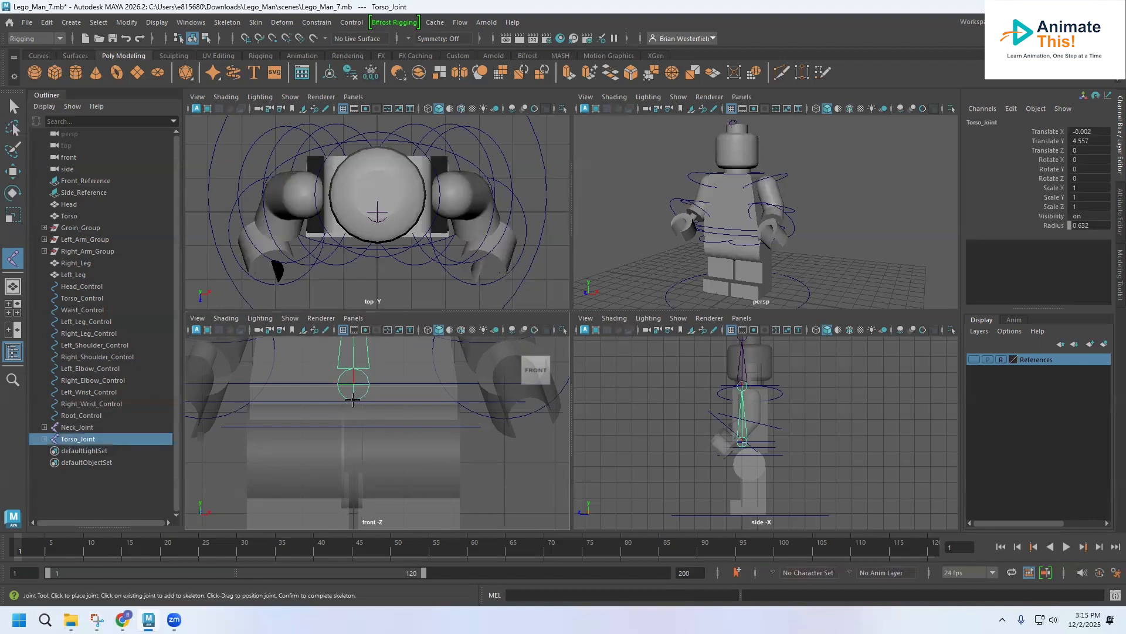
{"action": "key", "text": "ctrl+z"}
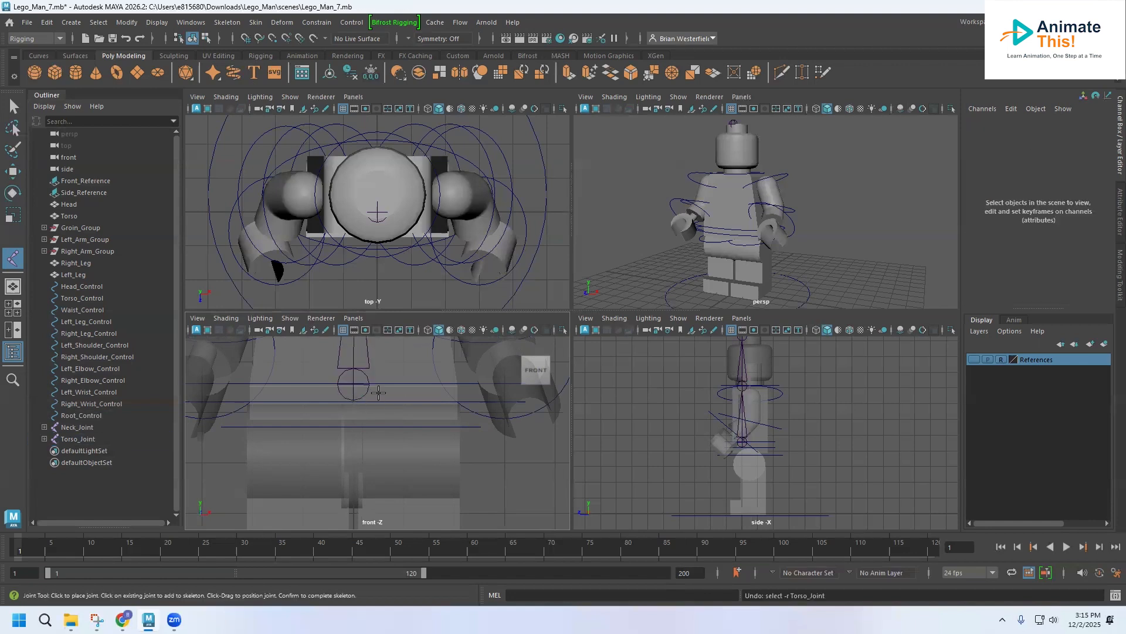
{"action": "left_click", "coordinate": [378, 391]}
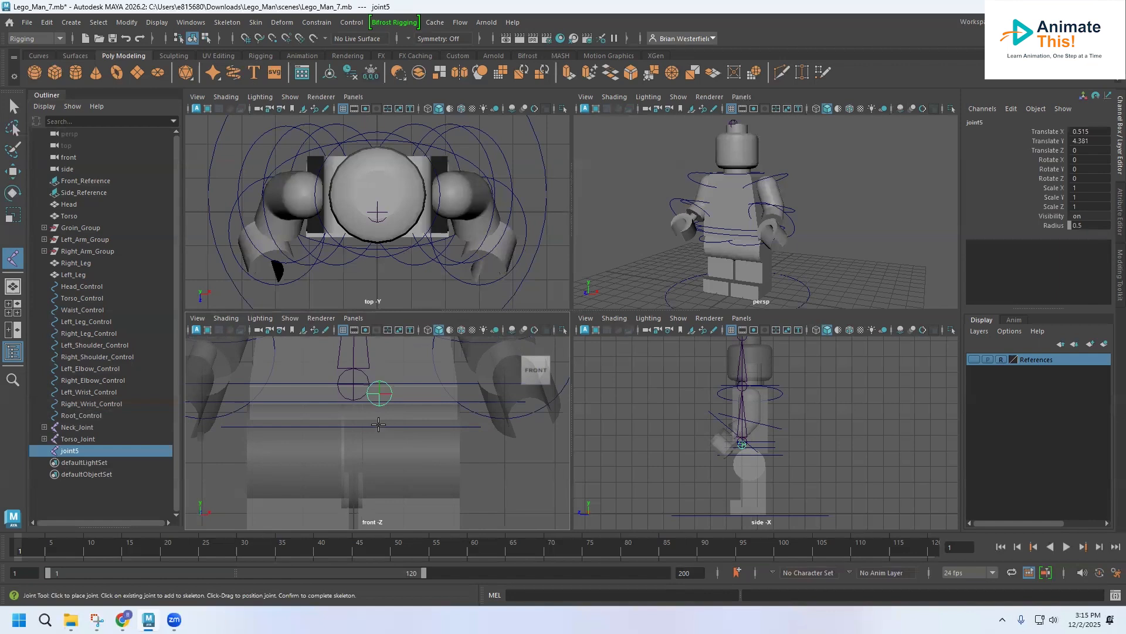
{"action": "left_click", "coordinate": [381, 500]}
Step: Move the groin chain's root joint to about X -0.02 and align its end joint with the body's centre line in the front view
{"action": "key", "text": "w"}
{"action": "left_click", "coordinate": [15, 172]}
{"action": "left_click_drag", "start_coordinate": [443, 392], "coordinate": [418, 392]}
{"action": "left_click", "coordinate": [348, 506]}
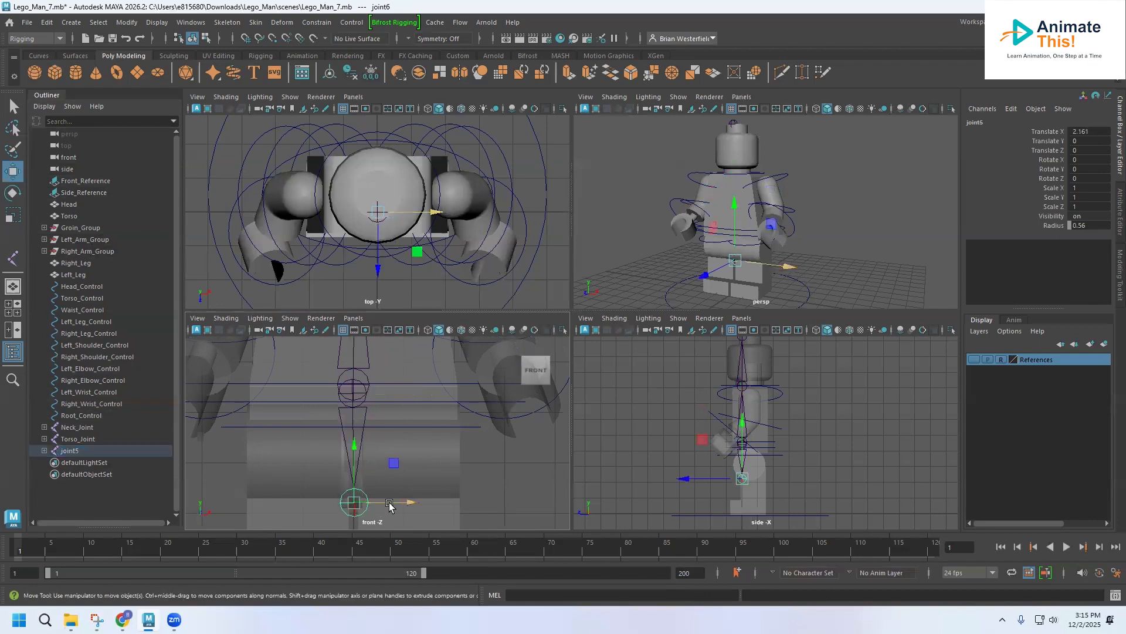
{"action": "left_click_drag", "start_coordinate": [410, 505], "coordinate": [410, 506]}
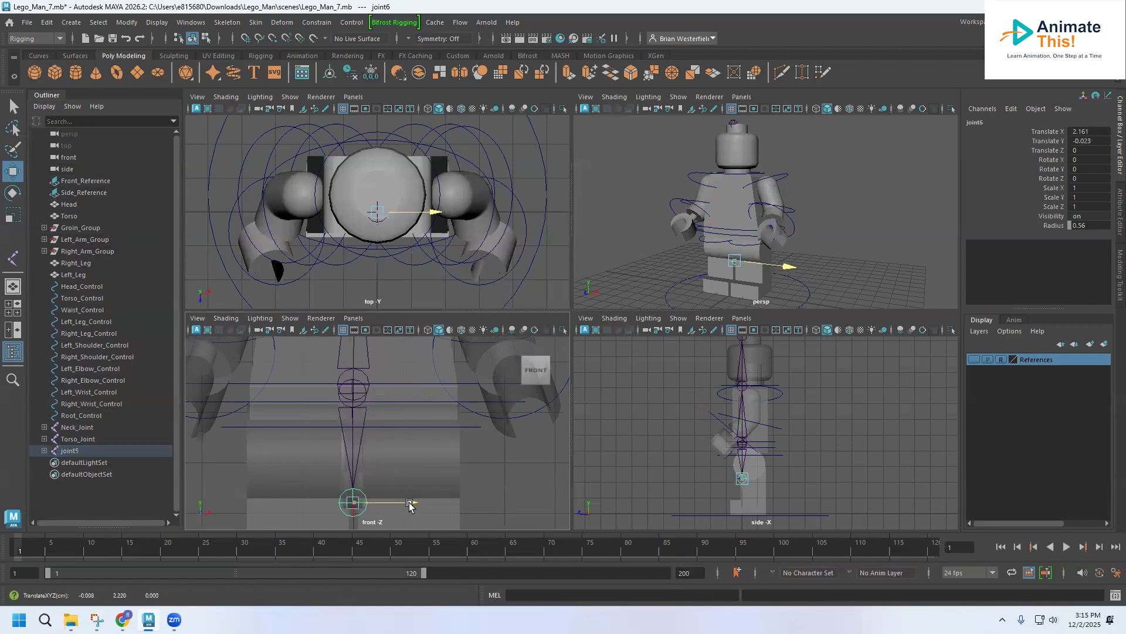
Step: Rename the root joint of the groin chain as Groin_Joint
{"action": "left_click", "coordinate": [73, 450]}
{"action": "double_click", "coordinate": [77, 451]}
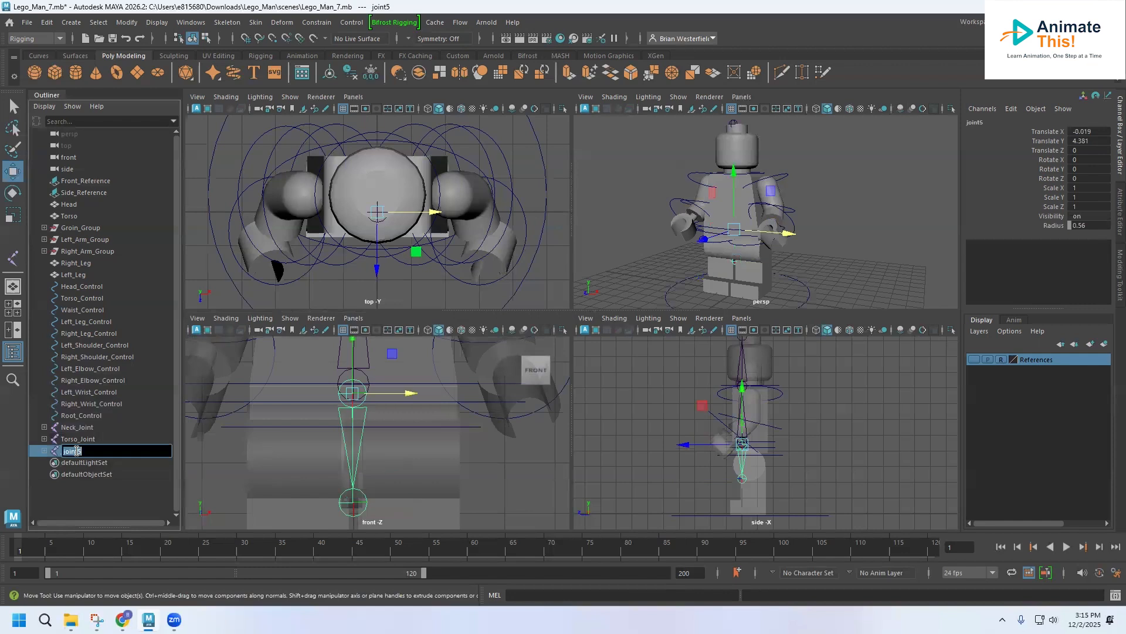
{"action": "type", "text": "Groin_J"}
{"action": "key", "text": "Return"}
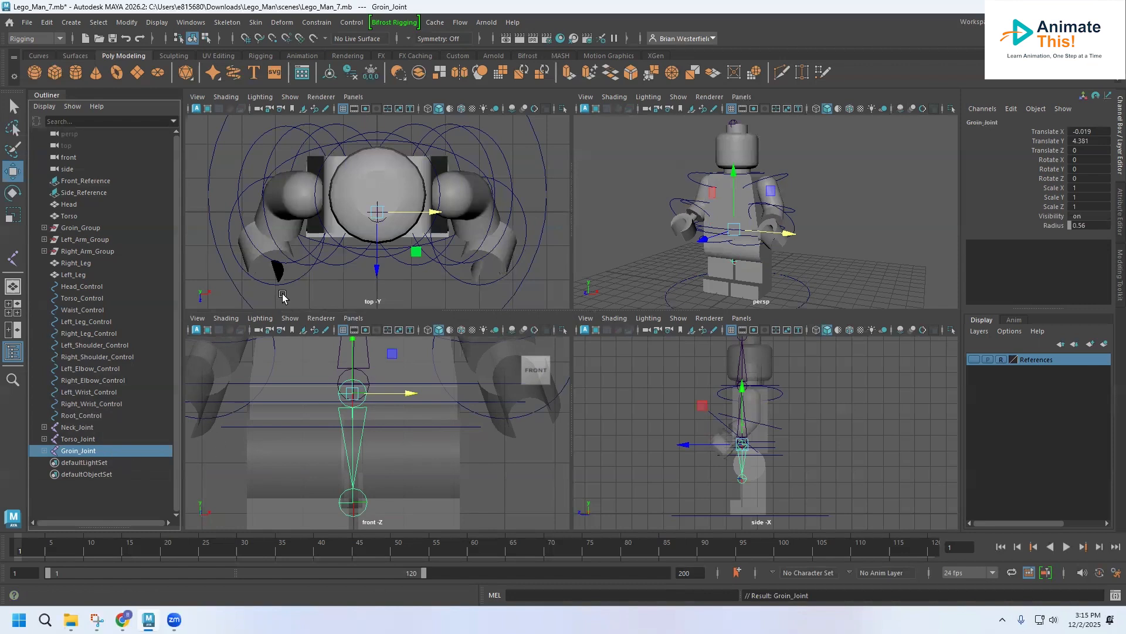
Step: Draw a separate left leg joint chain, placing the hip in the front view and the heel and toe joints in the side view
{"action": "middle_click_drag", "start_coordinate": [415, 421], "coordinate": [358, 368], "text": "alt"}
{"action": "left_click", "coordinate": [212, 160]}
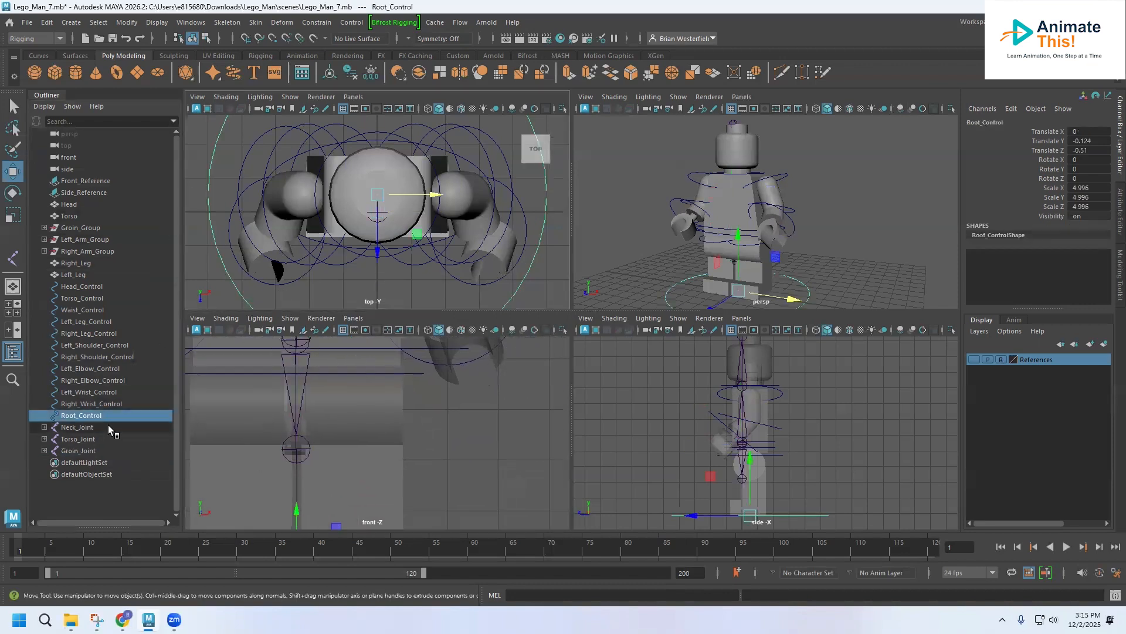
{"action": "left_click", "coordinate": [228, 22]}
{"action": "left_click", "coordinate": [251, 55]}
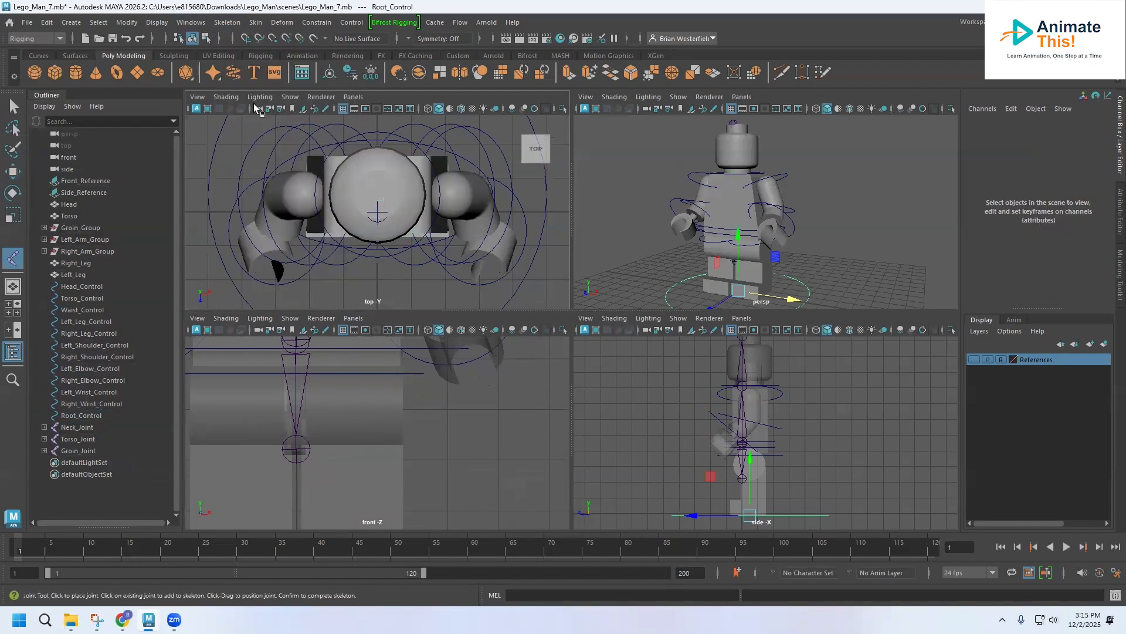
{"action": "left_click", "coordinate": [349, 373]}
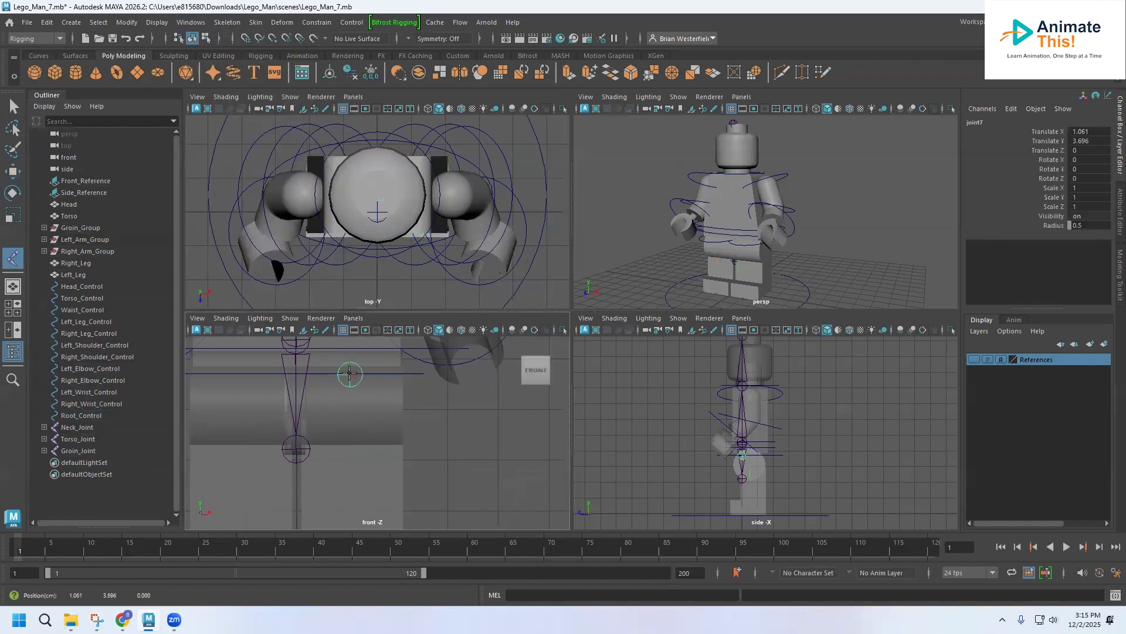
{"action": "middle_click_drag", "start_coordinate": [775, 504], "coordinate": [761, 440], "text": "alt"}
{"action": "scroll", "coordinate": [761, 440], "scroll_direction": "up", "scroll_amount": 5}
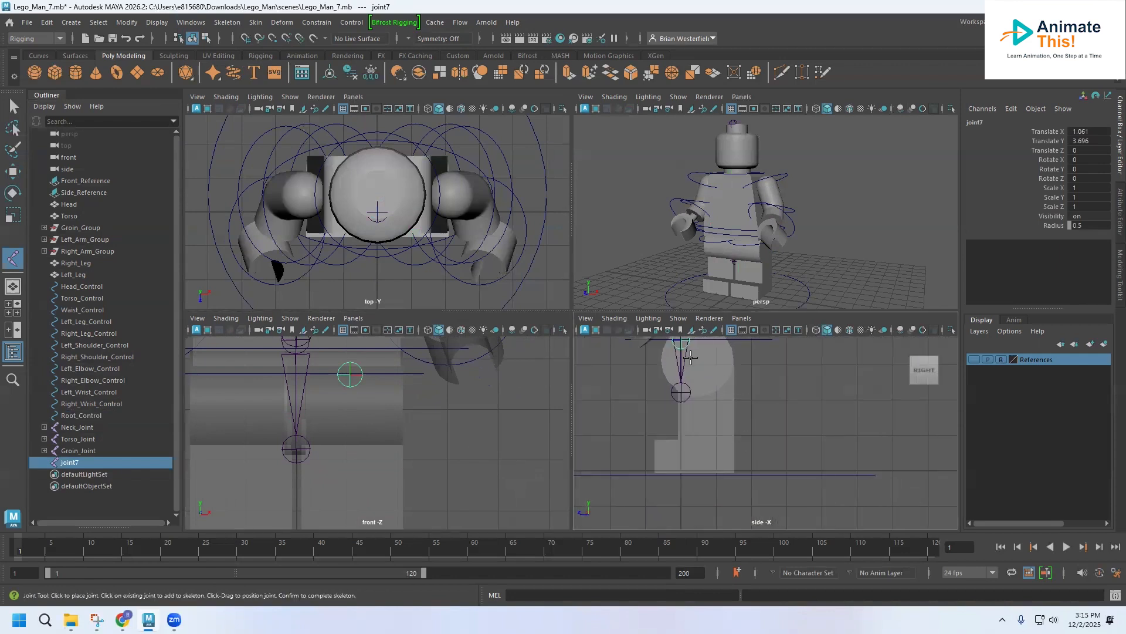
{"action": "left_click", "coordinate": [680, 470]}
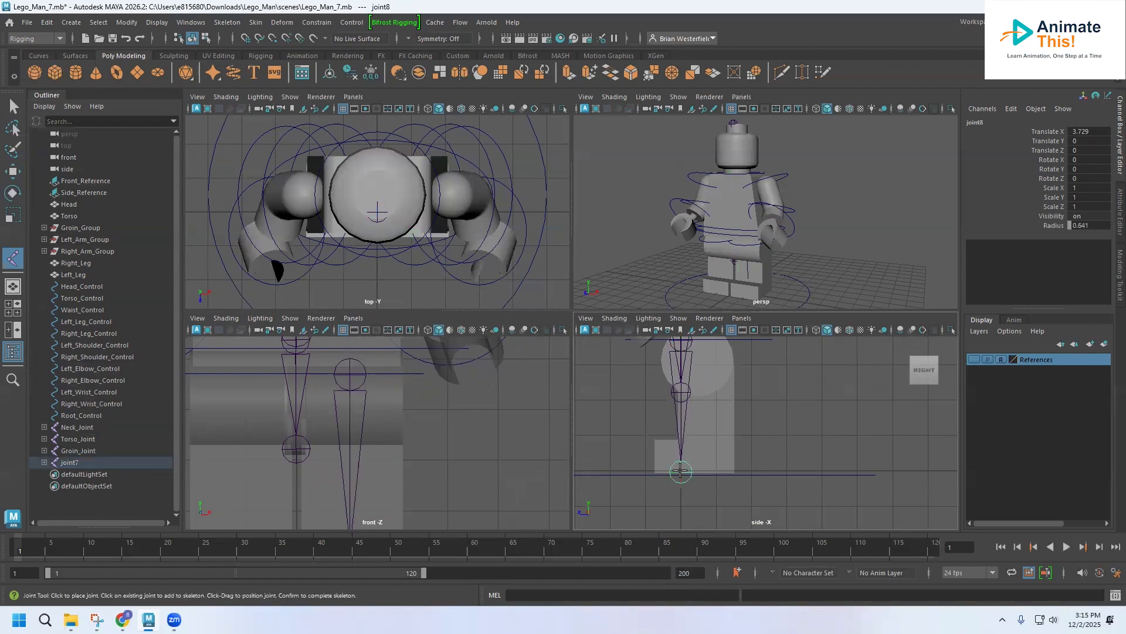
{"action": "left_click", "coordinate": [644, 470]}
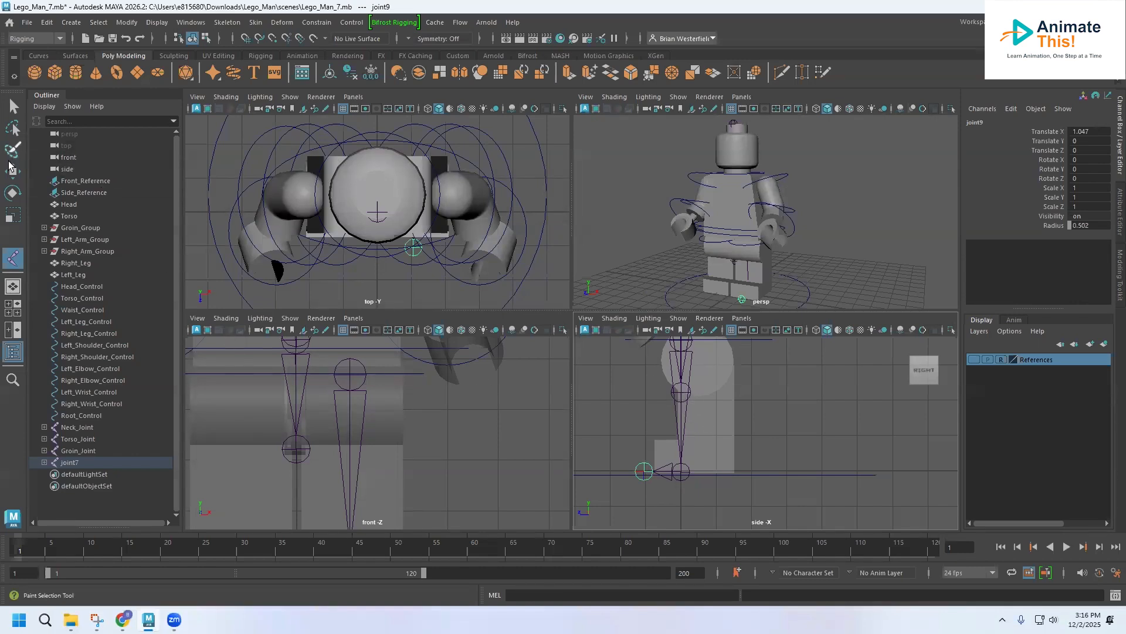
Step: Move the whole left leg chain back in the side view to about Z -0.515, centring the hip joint on the leg
{"action": "key", "text": "Return"}
{"action": "key", "text": "w"}
{"action": "left_click_drag", "start_coordinate": [622, 343], "coordinate": [638, 346]}
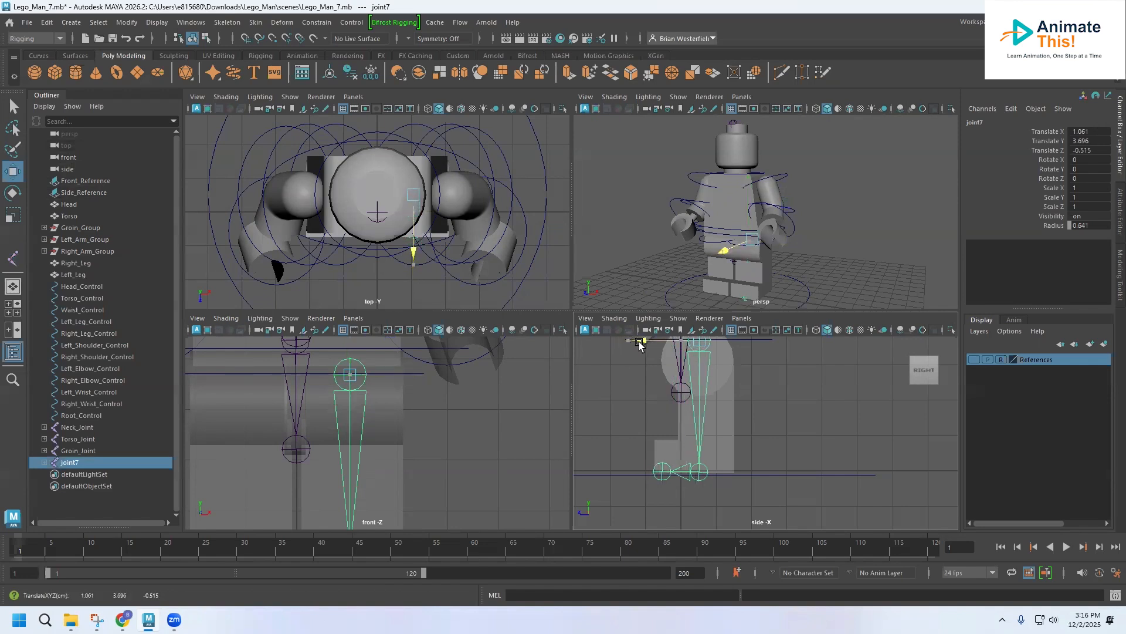
{"action": "middle_click_drag", "start_coordinate": [638, 418], "coordinate": [595, 450], "text": "alt"}
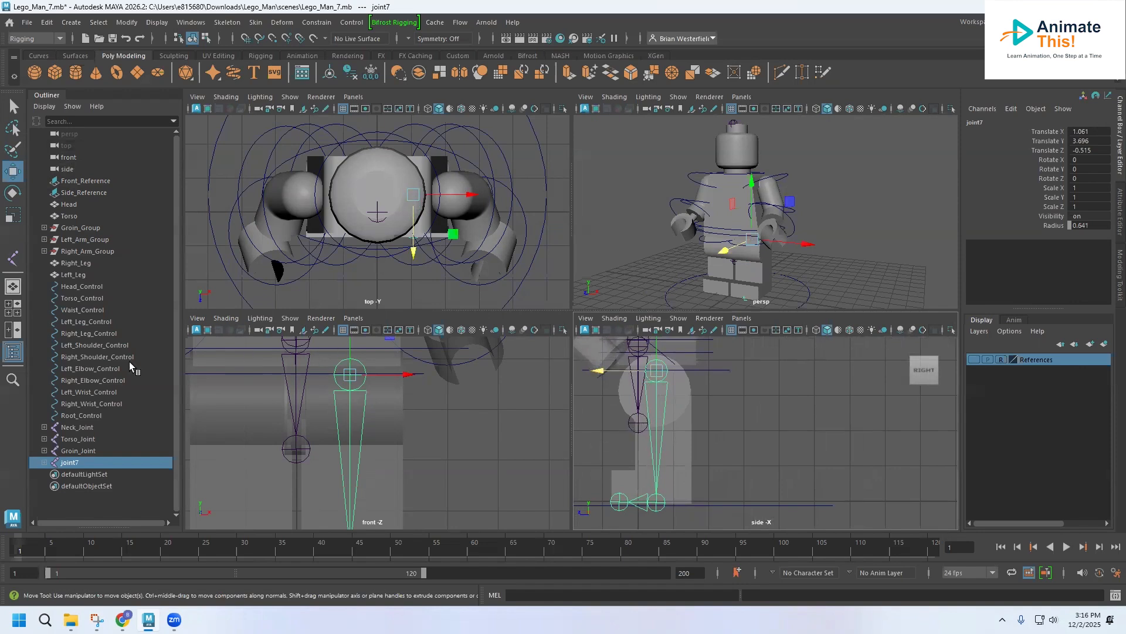
{"action": "left_click_drag", "start_coordinate": [596, 376], "coordinate": [599, 371]}
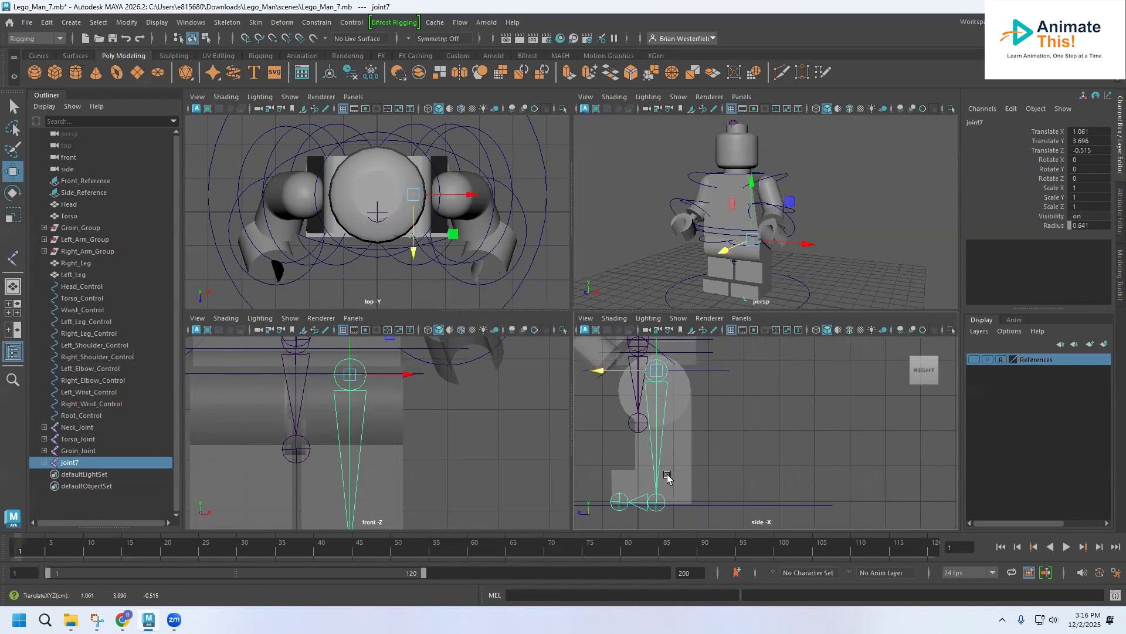
Step: Adjust the toe joint along the foot in the side view and move the heel joint back towards the rear of the foot
{"action": "left_click", "coordinate": [618, 501]}
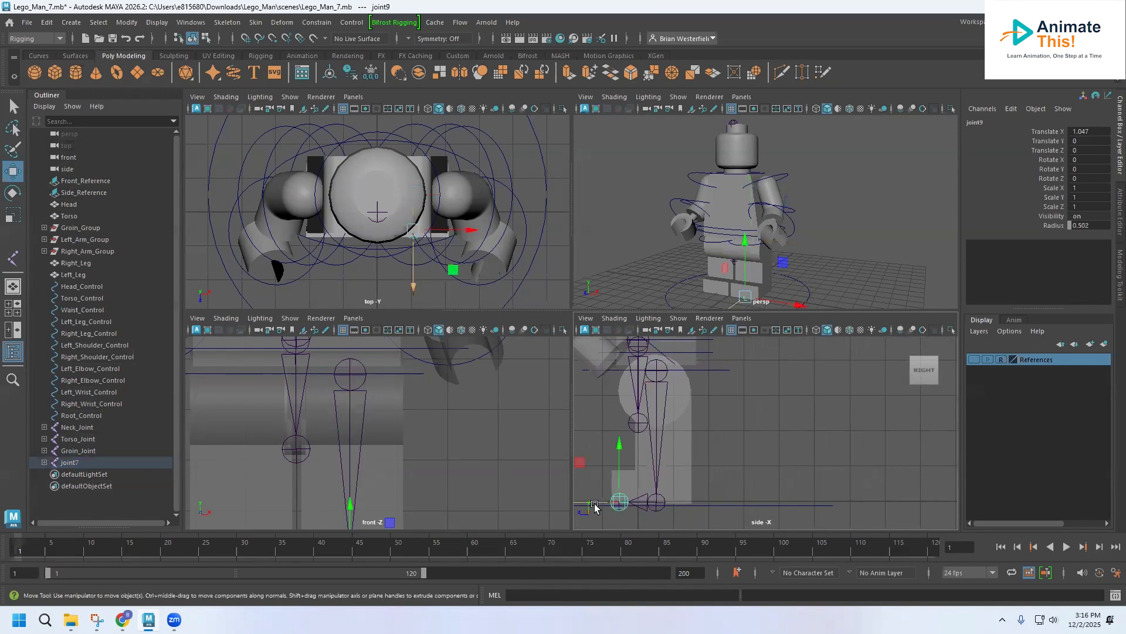
{"action": "left_click_drag", "start_coordinate": [588, 503], "coordinate": [584, 504]}
{"action": "left_click", "coordinate": [656, 501]}
{"action": "left_click_drag", "start_coordinate": [605, 502], "coordinate": [614, 502]}
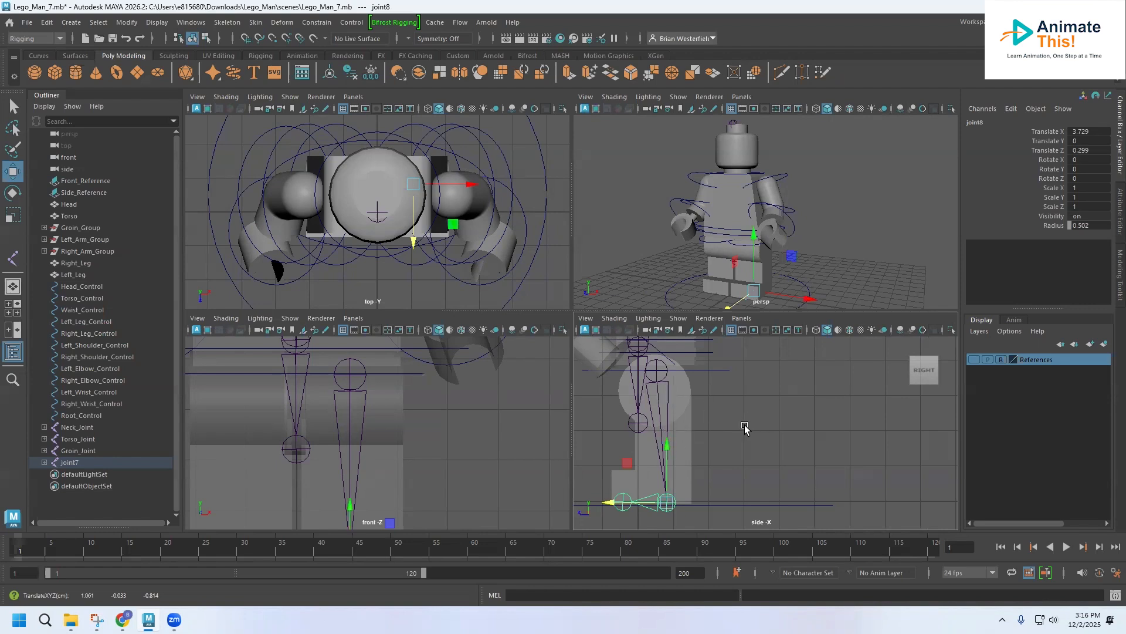
Step: Rename the root joint of the leg chain as Left_Leg_Joint
{"action": "left_click", "coordinate": [70, 463]}
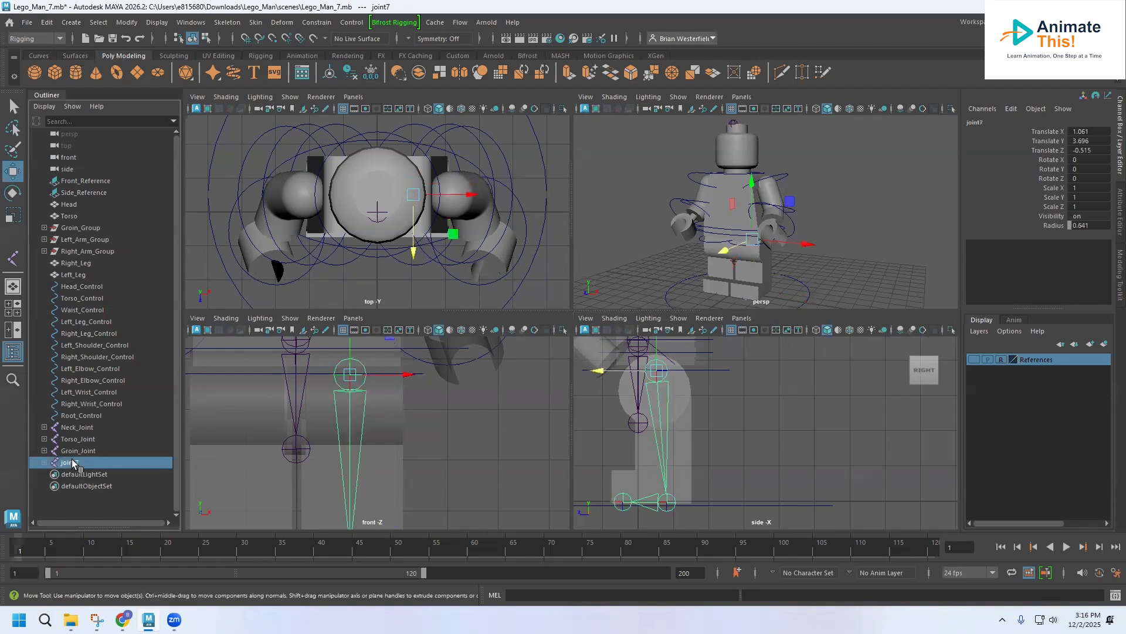
{"action": "double_click", "coordinate": [71, 462]}
{"action": "type", "text": "Left_Leg_Joint"}
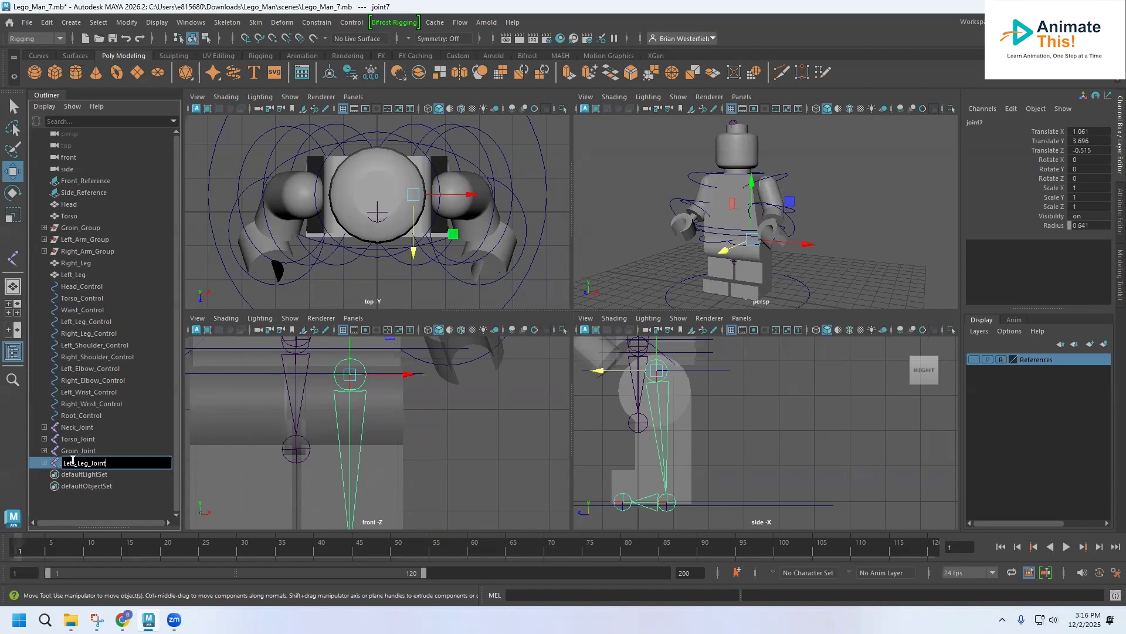
{"action": "key", "text": "Return"}
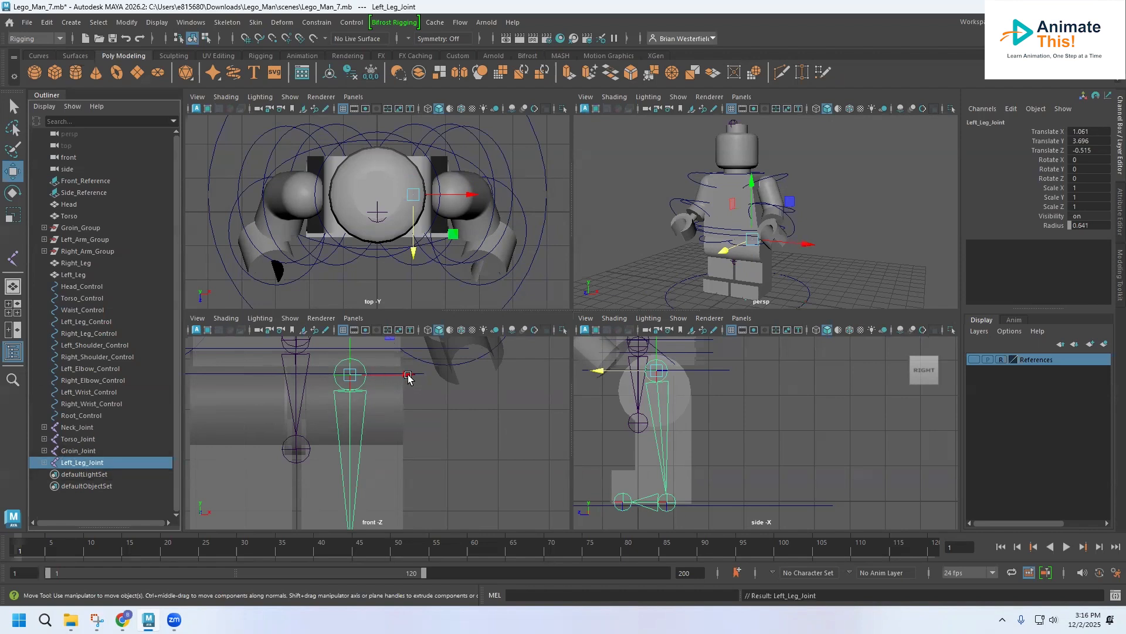
Step: Duplicate the left leg chain, move the copy across to the right leg at about X -1.181, and rename it Right_Leg_Joint
{"action": "key", "text": "ctrl+d"}
{"action": "left_click_drag", "start_coordinate": [408, 375], "coordinate": [293, 380]}
{"action": "double_click", "coordinate": [71, 473]}
{"action": "left_click_drag", "start_coordinate": [71, 473], "coordinate": [51, 473]}
{"action": "key", "text": "Delete"}
{"action": "key", "text": "Delete"}
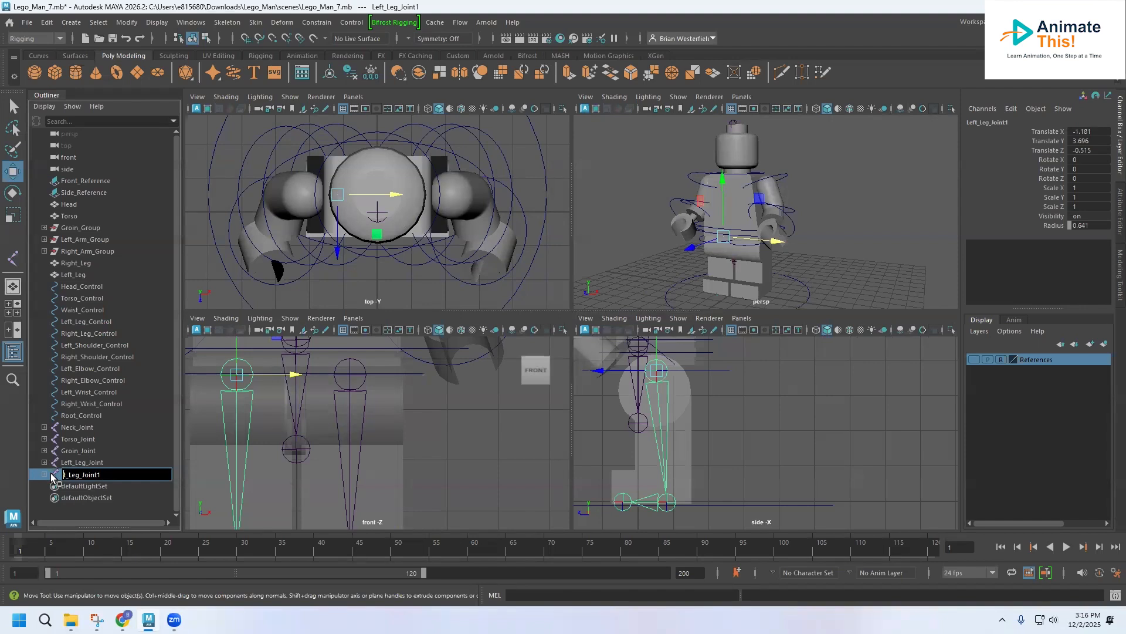
{"action": "type", "text": "Righ"}
{"action": "key", "text": "Return"}
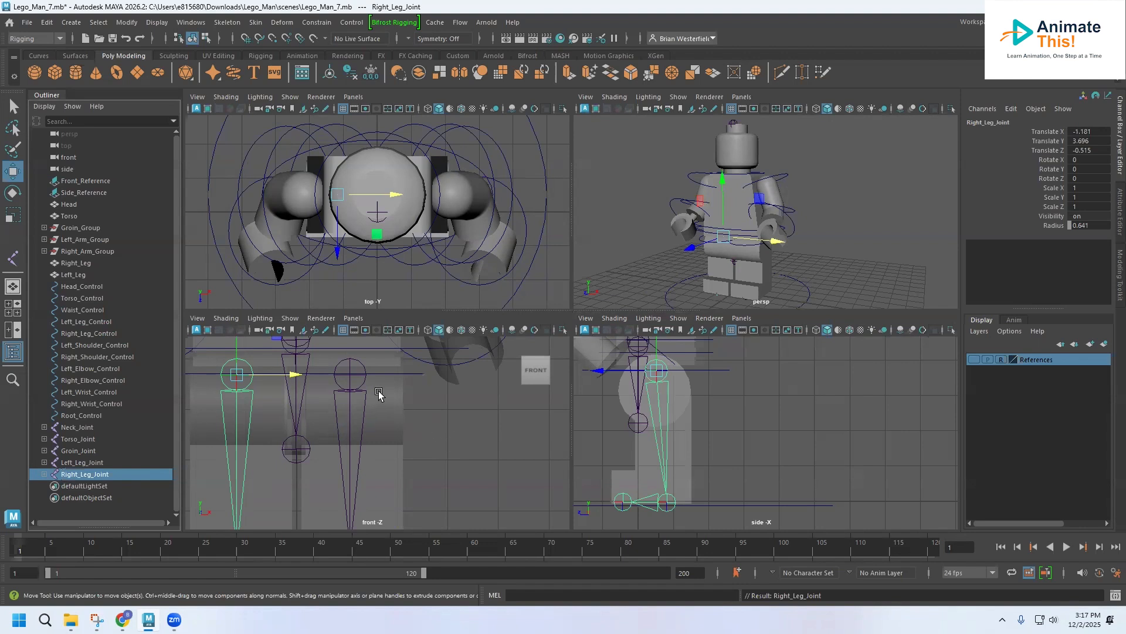
Step: Draw a three-joint arm chain in the side view, placing joints at the shoulder, the elbow and the wrist
{"action": "middle_click_drag", "start_coordinate": [371, 413], "coordinate": [394, 553], "text": "alt"}
{"action": "middle_click_drag", "start_coordinate": [367, 437], "coordinate": [320, 480], "text": "alt"}
{"action": "scroll", "coordinate": [333, 461], "scroll_direction": "down", "scroll_amount": 4}
{"action": "scroll", "coordinate": [334, 460], "scroll_direction": "up", "scroll_amount": 1}
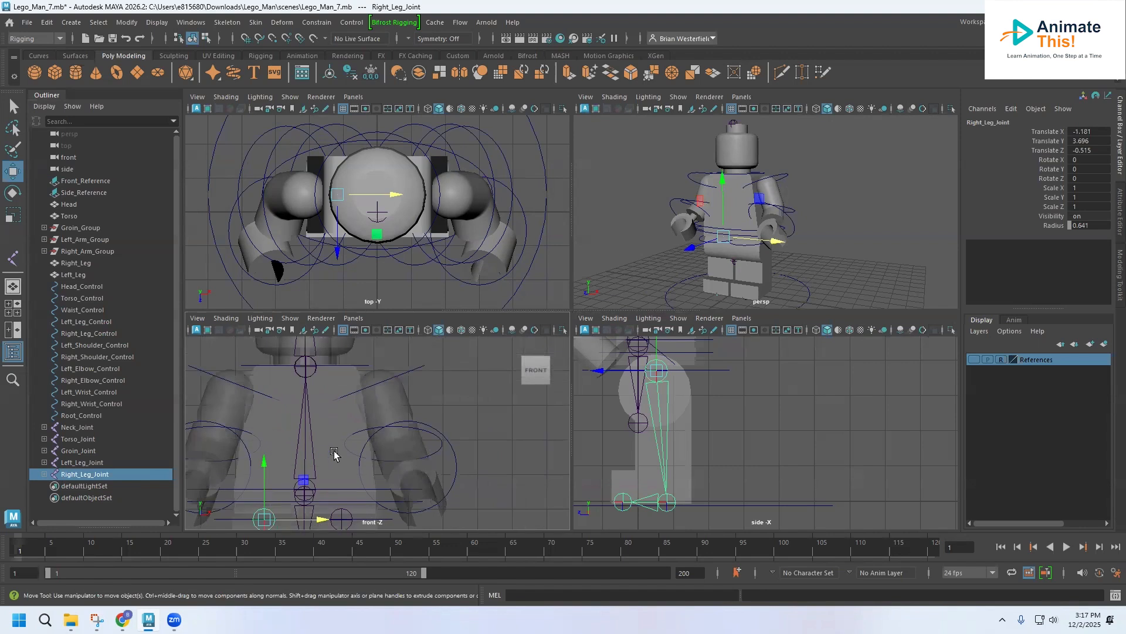
{"action": "middle_click_drag", "start_coordinate": [372, 449], "coordinate": [362, 451], "text": "alt"}
{"action": "middle_click_drag", "start_coordinate": [634, 418], "coordinate": [635, 512], "text": "alt"}
{"action": "middle_click_drag", "start_coordinate": [639, 439], "coordinate": [654, 485], "text": "alt"}
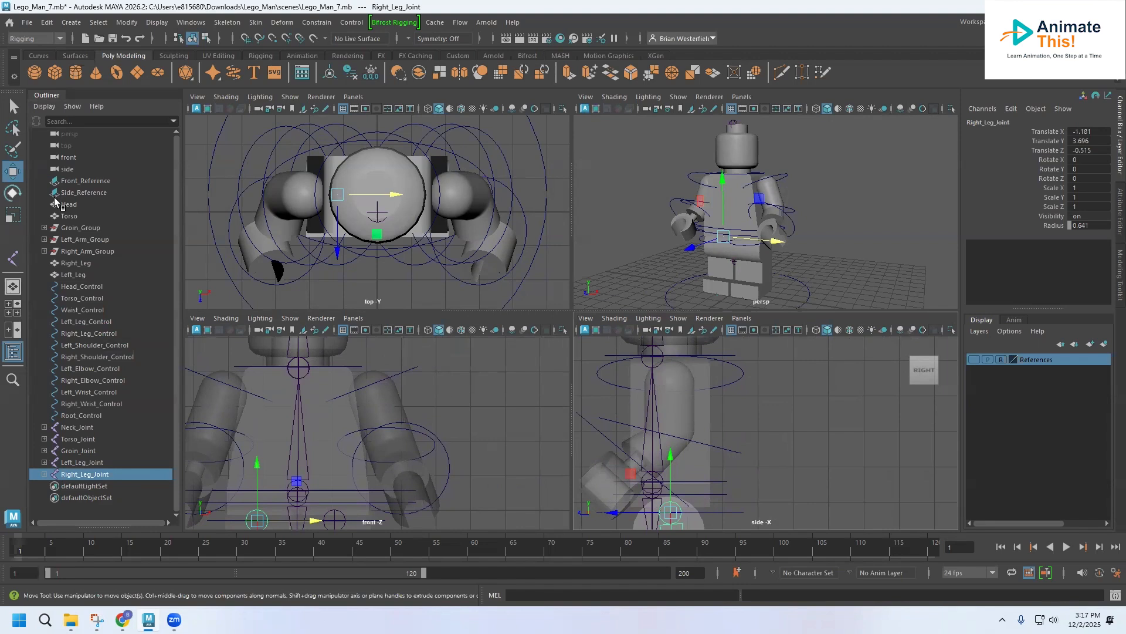
{"action": "left_click", "coordinate": [214, 22]}
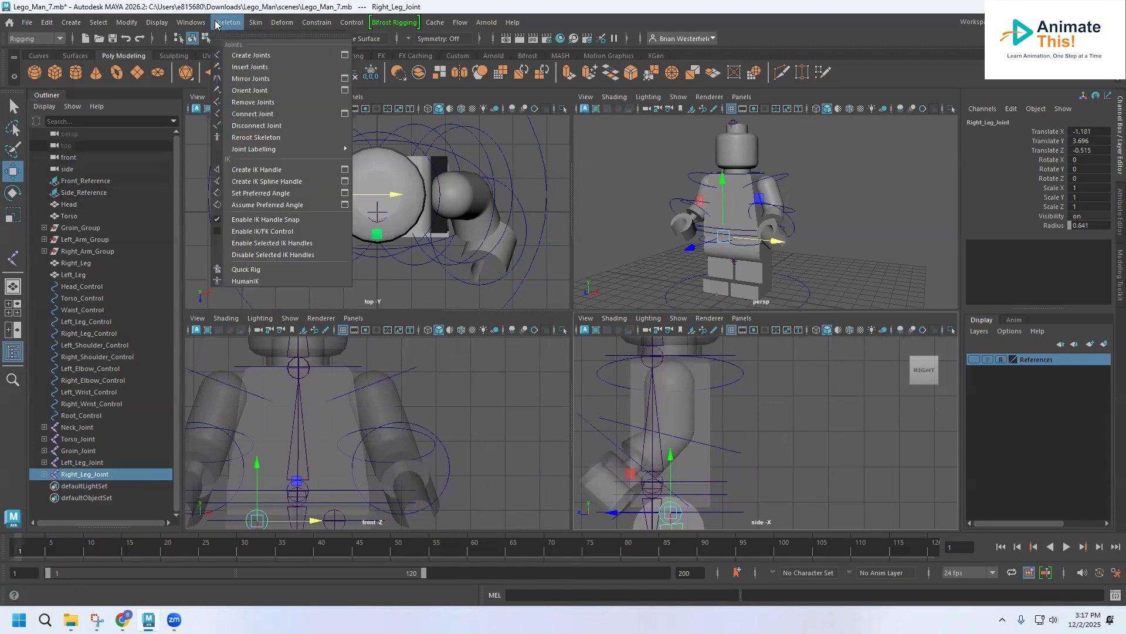
{"action": "left_click", "coordinate": [215, 22]}
{"action": "left_click", "coordinate": [96, 344]}
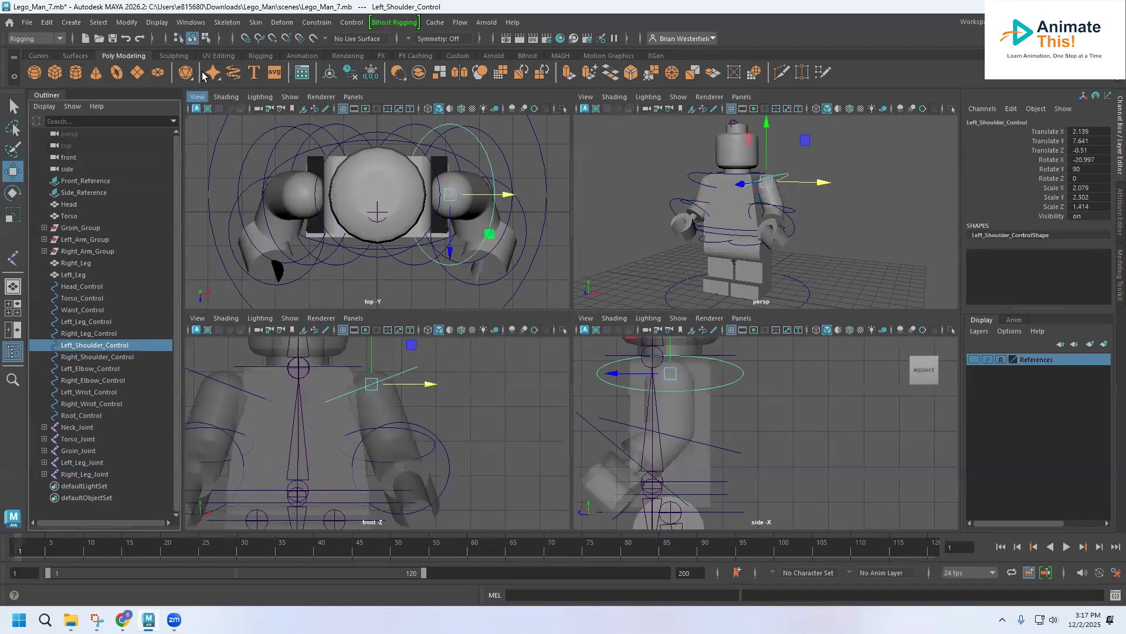
{"action": "left_click", "coordinate": [222, 22]}
{"action": "left_click", "coordinate": [243, 44]}
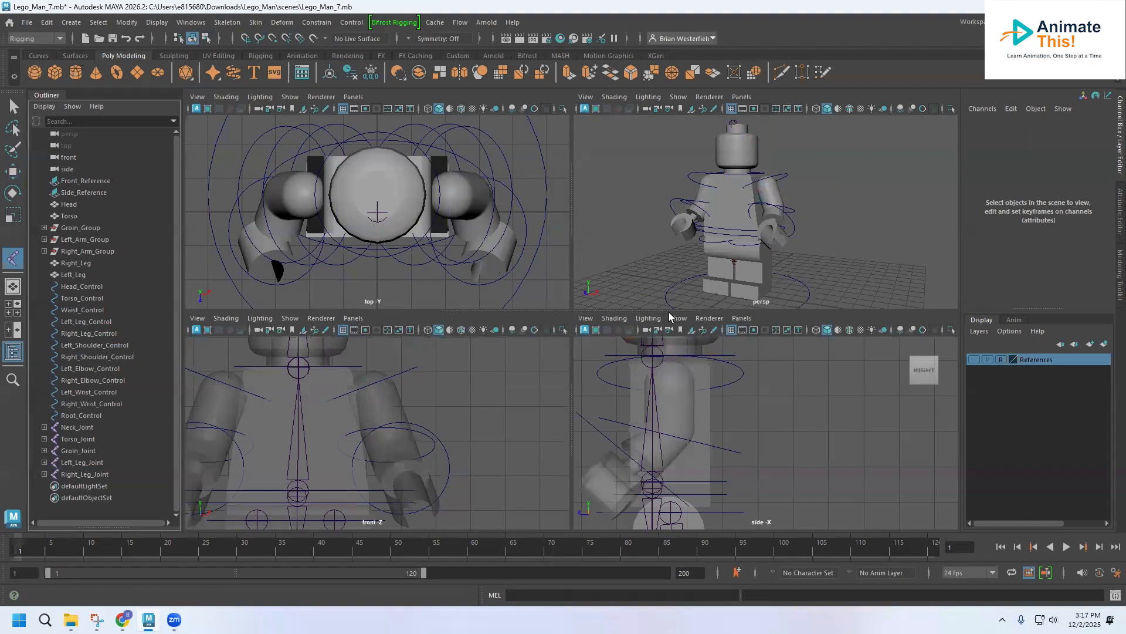
{"action": "left_click", "coordinate": [668, 372]}
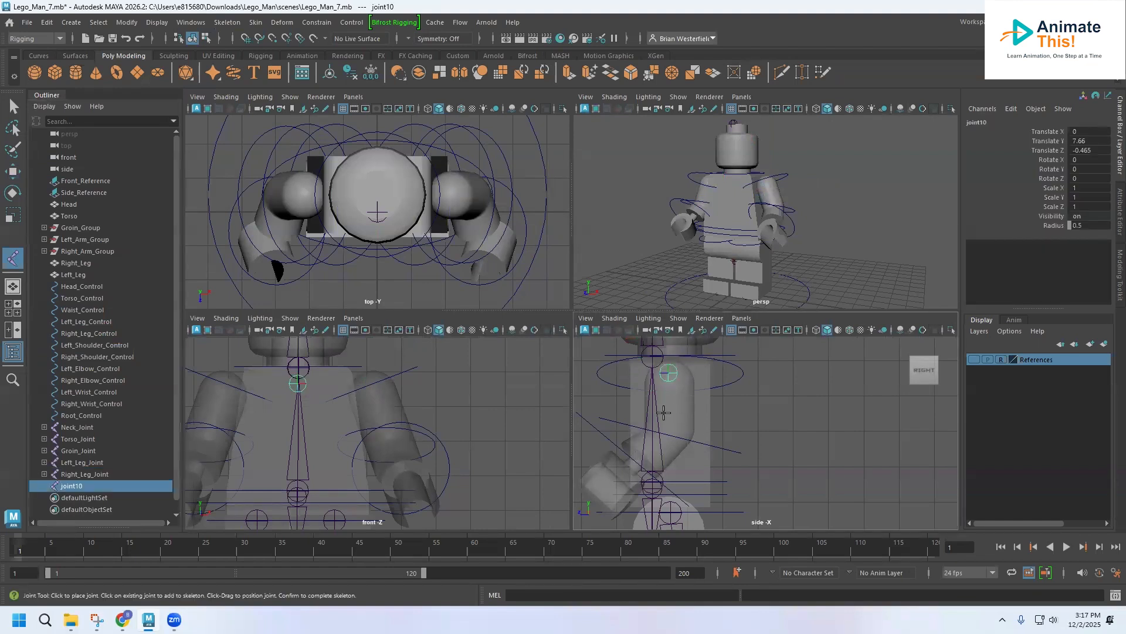
{"action": "left_click", "coordinate": [670, 430]}
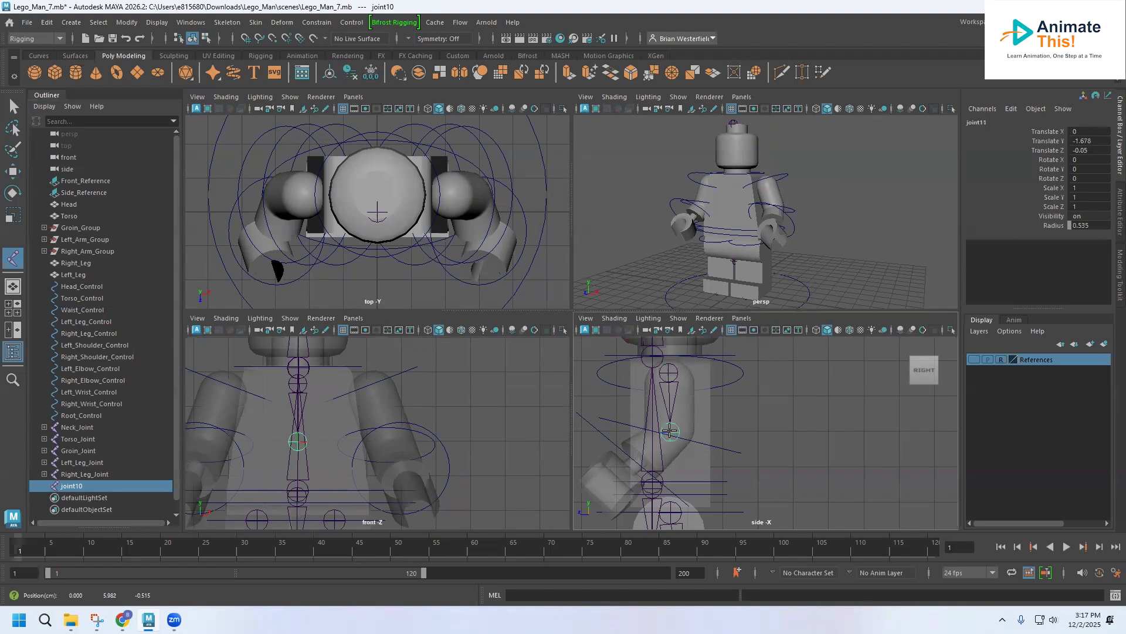
{"action": "left_click", "coordinate": [639, 457]}
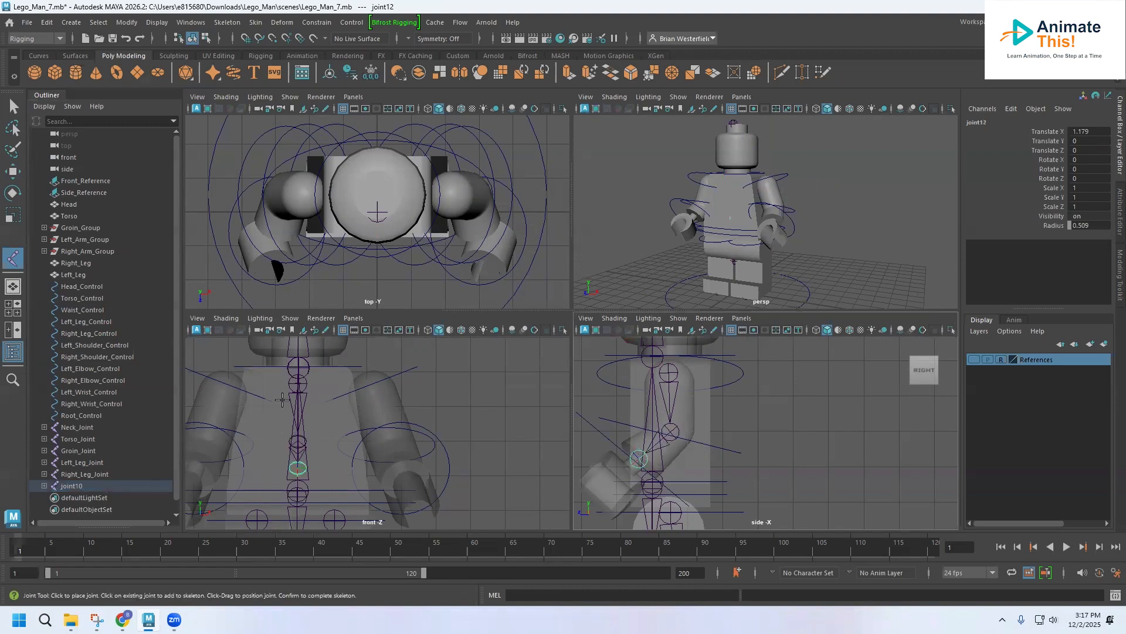
Step: Move the arm chain across to the left arm at about X 2.087 and shift its elbow and wrist joints outward along the arm
{"action": "left_click", "coordinate": [13, 172]}
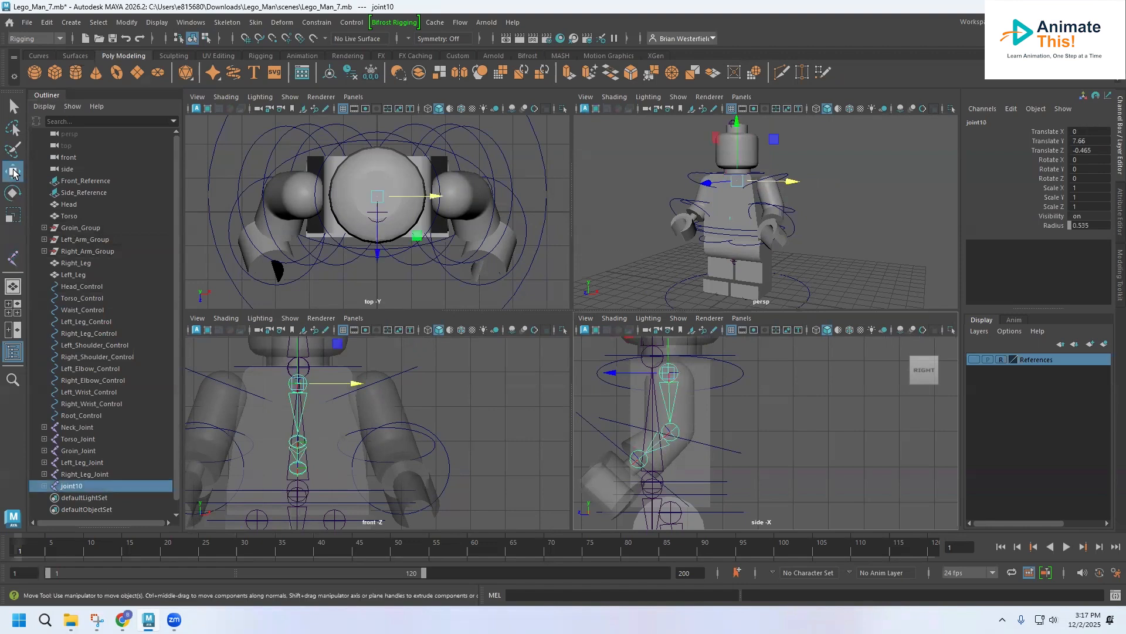
{"action": "left_click_drag", "start_coordinate": [367, 382], "coordinate": [426, 388]}
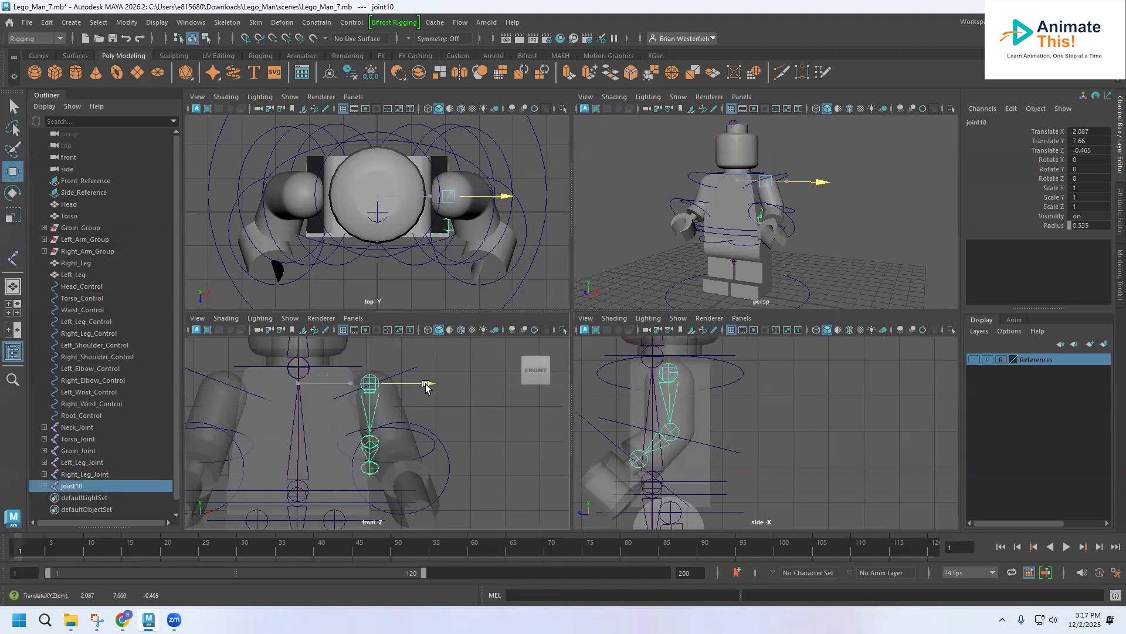
{"action": "left_click", "coordinate": [371, 442]}
{"action": "left_click_drag", "start_coordinate": [424, 443], "coordinate": [439, 468]}
{"action": "left_click", "coordinate": [392, 467]}
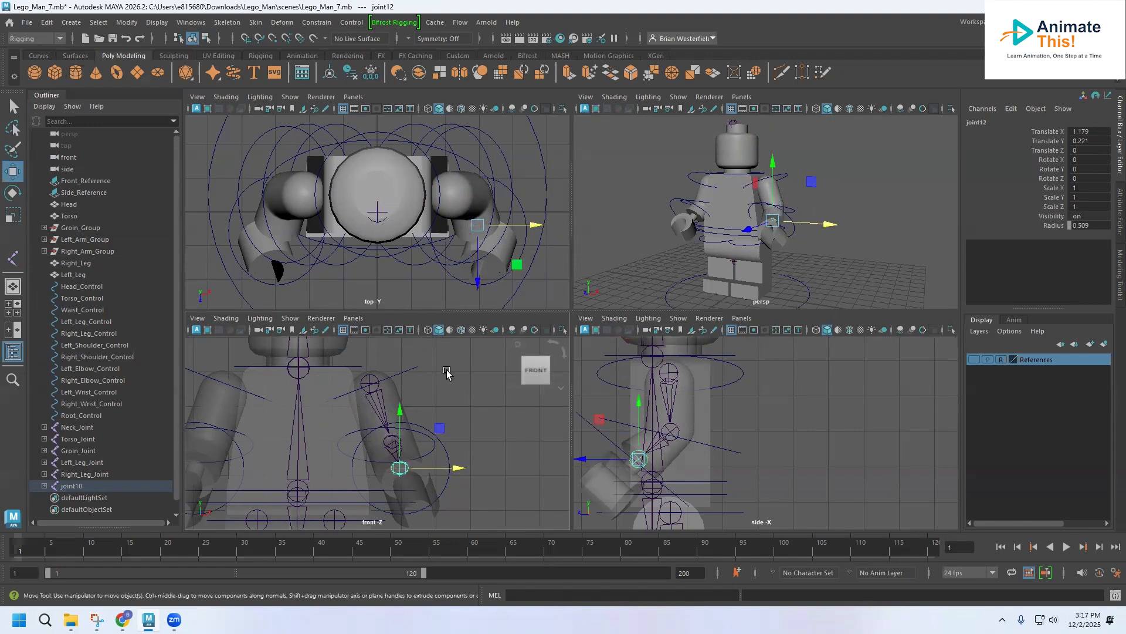
Step: Duplicate the left arm chain and move the copy across to the right shoulder at about X -2.121
{"action": "left_click", "coordinate": [370, 383]}
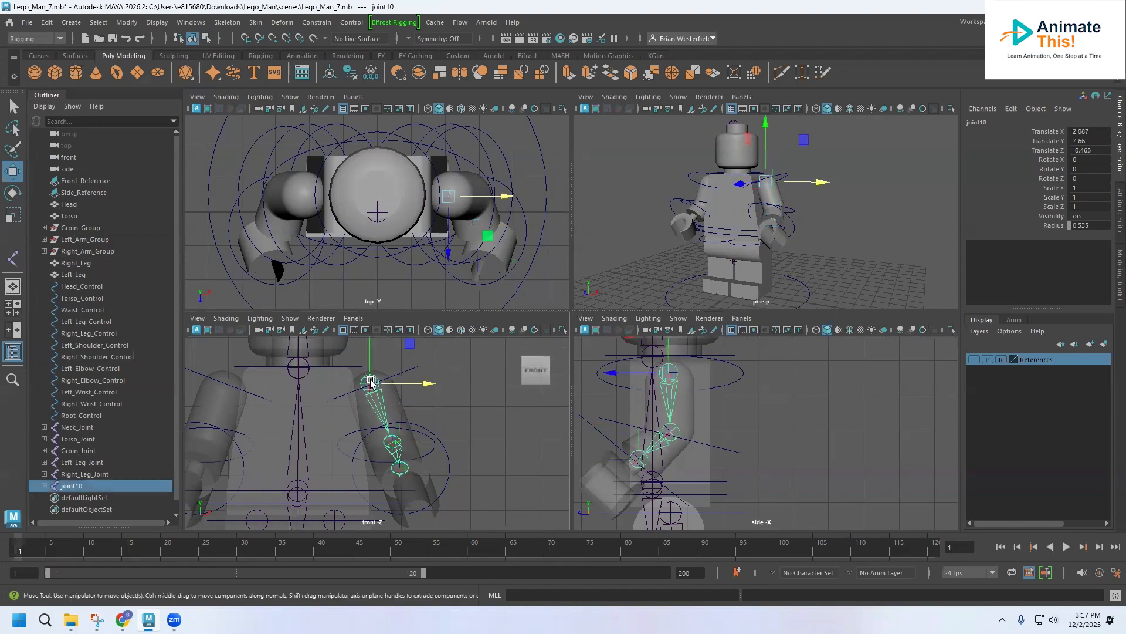
{"action": "key", "text": "ctrl+d"}
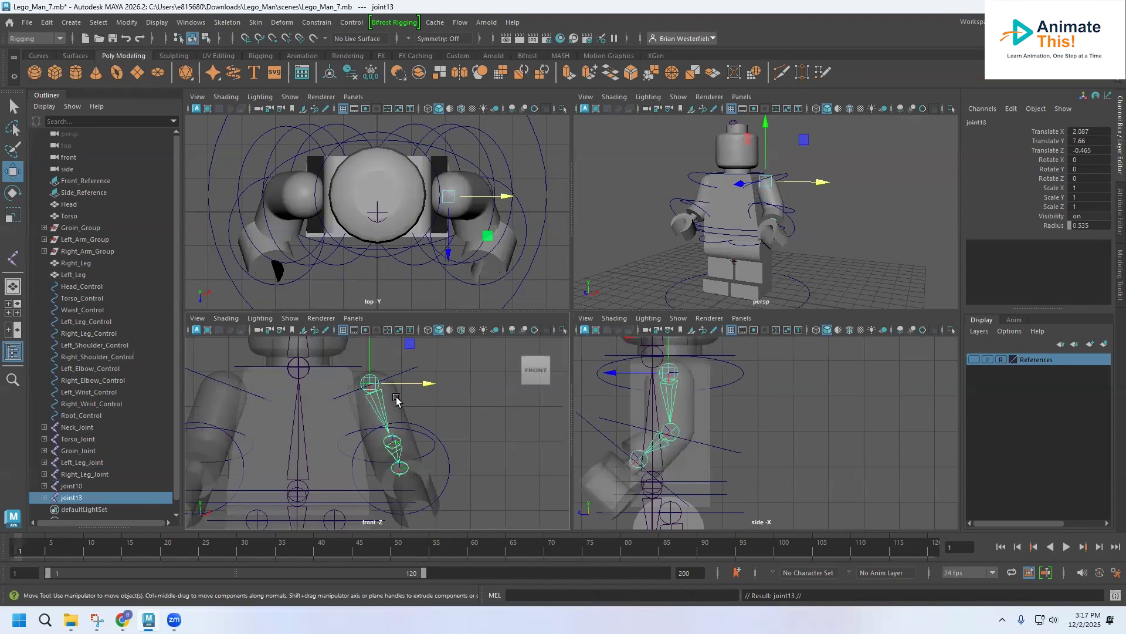
{"action": "left_click_drag", "start_coordinate": [421, 399], "coordinate": [283, 399]}
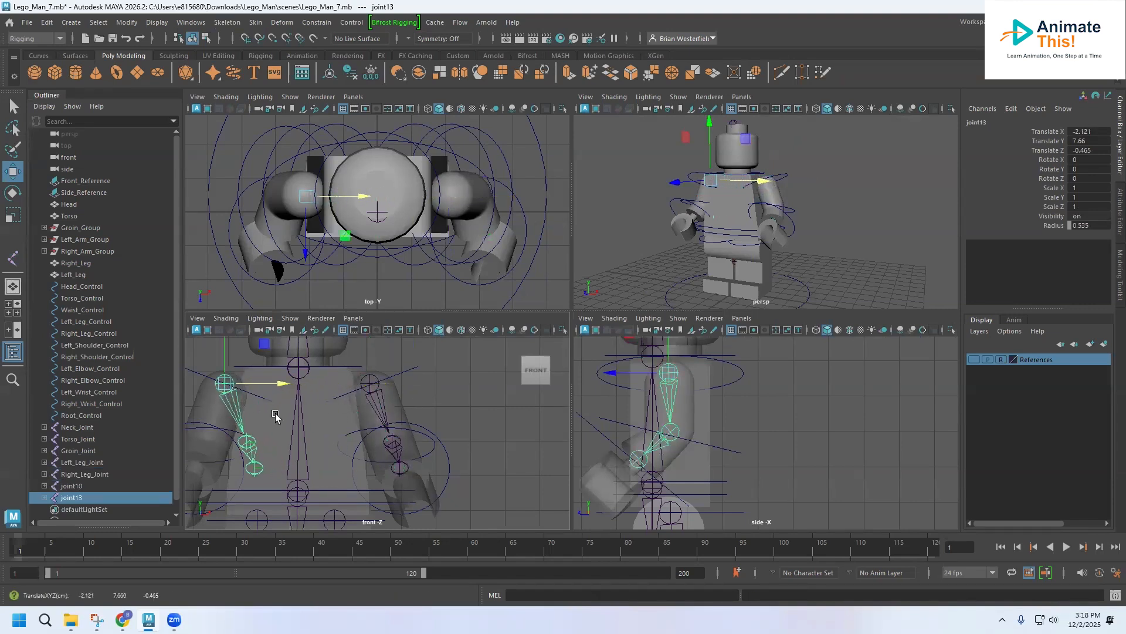
{"action": "middle_click_drag", "start_coordinate": [287, 431], "coordinate": [420, 408], "text": "alt"}
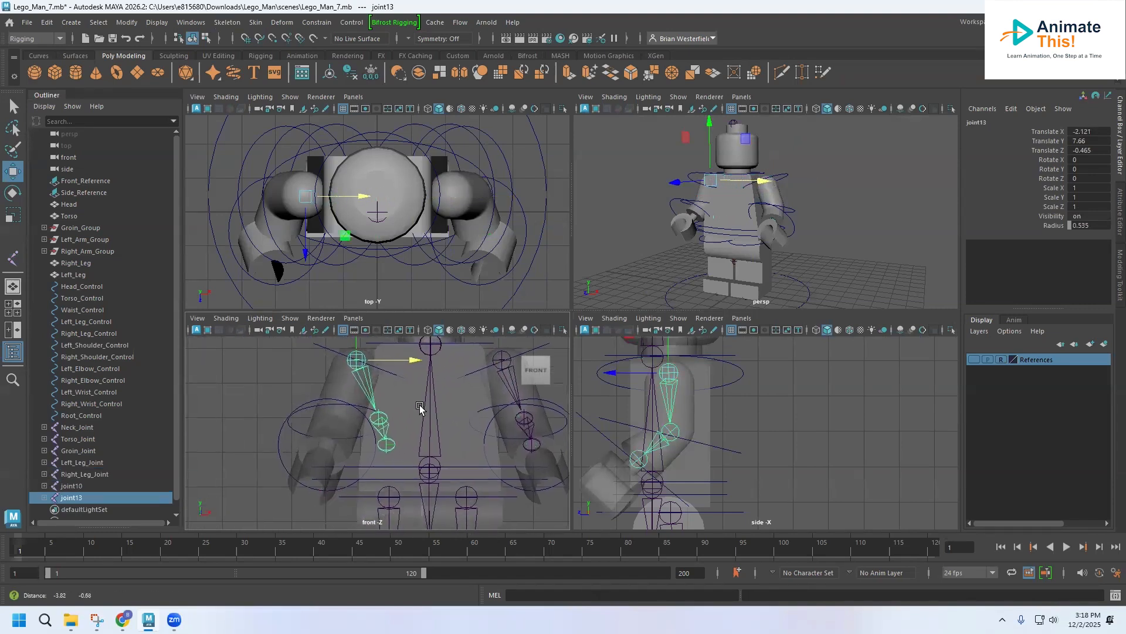
Step: Shift the copied chain's elbow and wrist joints outward in the front view so they follow the right arm
{"action": "left_click", "coordinate": [381, 419]}
{"action": "left_click_drag", "start_coordinate": [424, 417], "coordinate": [388, 418]}
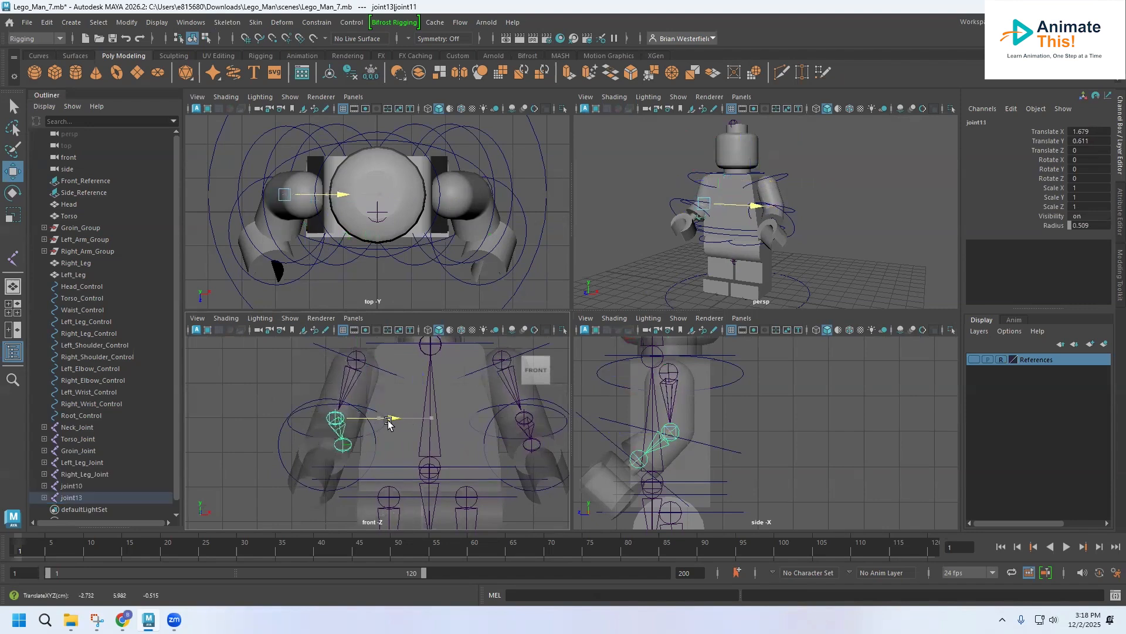
{"action": "left_click", "coordinate": [344, 444]}
{"action": "left_click_drag", "start_coordinate": [386, 449], "coordinate": [384, 449]}
Step: Rename the root joint of the left arm chain as Left_Arm_Joint
{"action": "double_click", "coordinate": [74, 486]}
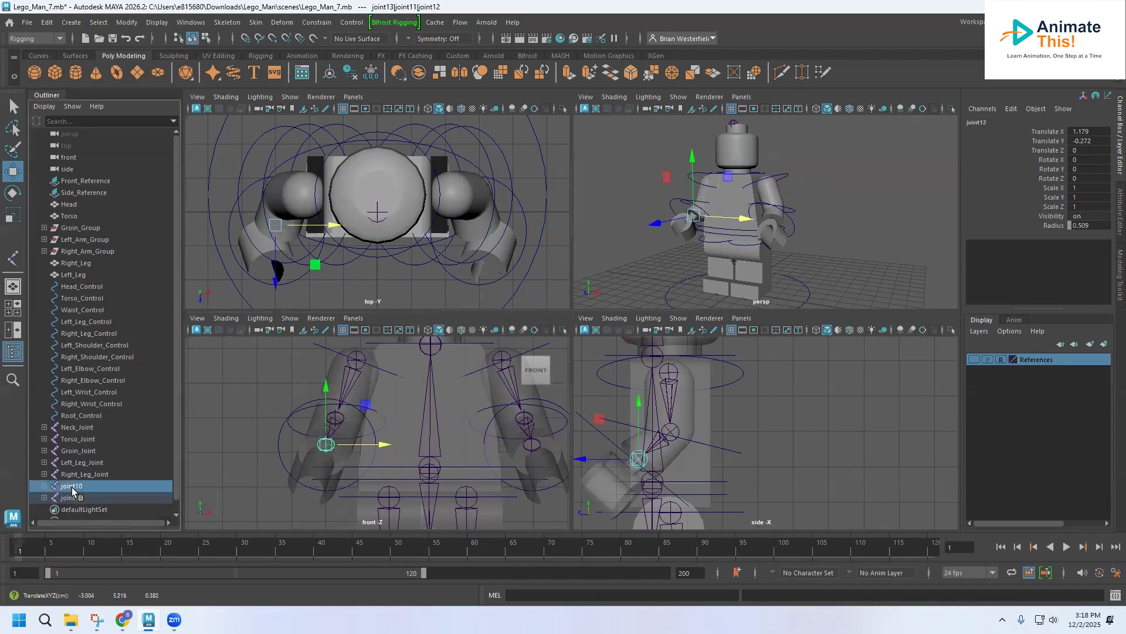
{"action": "left_click", "coordinate": [75, 488]}
{"action": "double_click", "coordinate": [97, 490]}
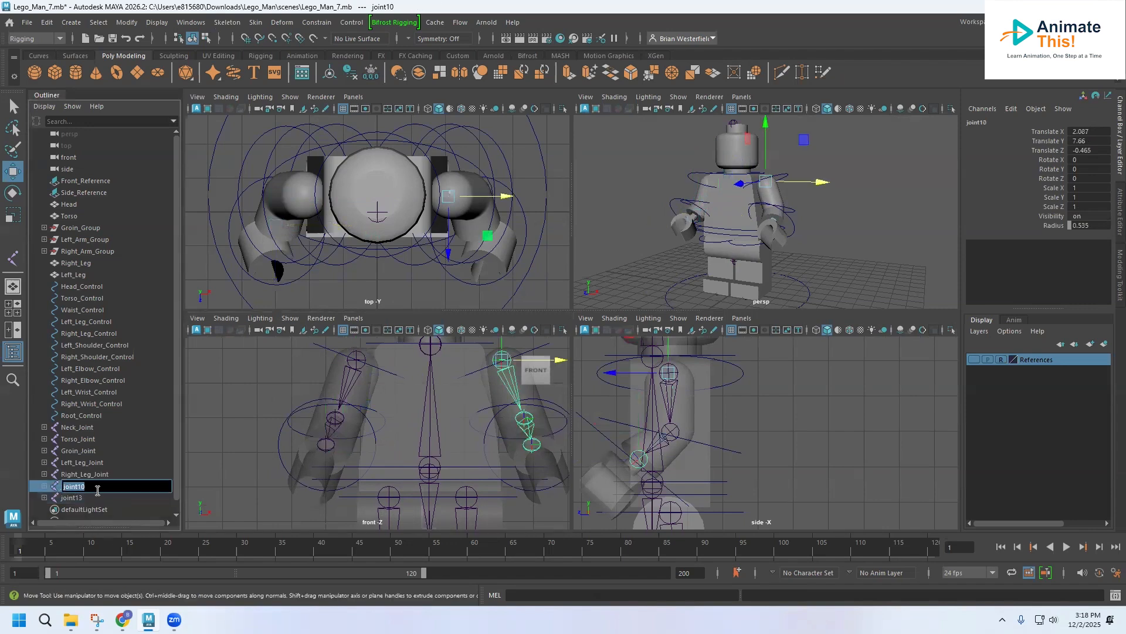
{"action": "type", "text": "Left_Arm_"}
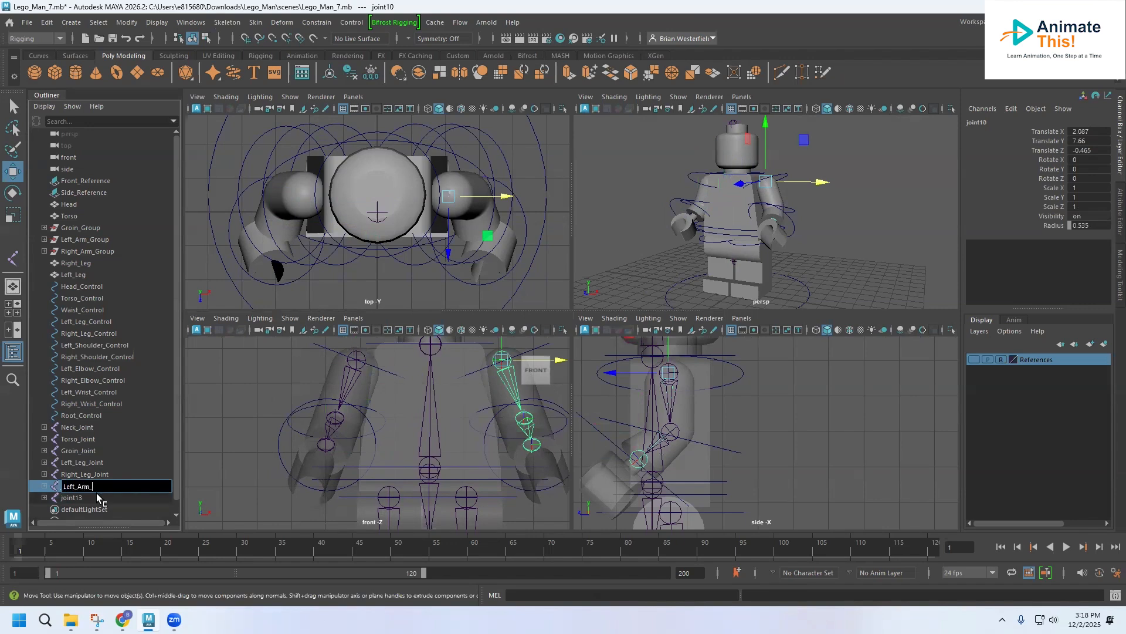
{"action": "type", "text": "Joint"}
{"action": "key", "text": "Return"}
Step: Rename the root joint of the right arm chain as Right_Arm_Joint
{"action": "double_click", "coordinate": [75, 497]}
{"action": "type", "text": "Right_Arm_"}
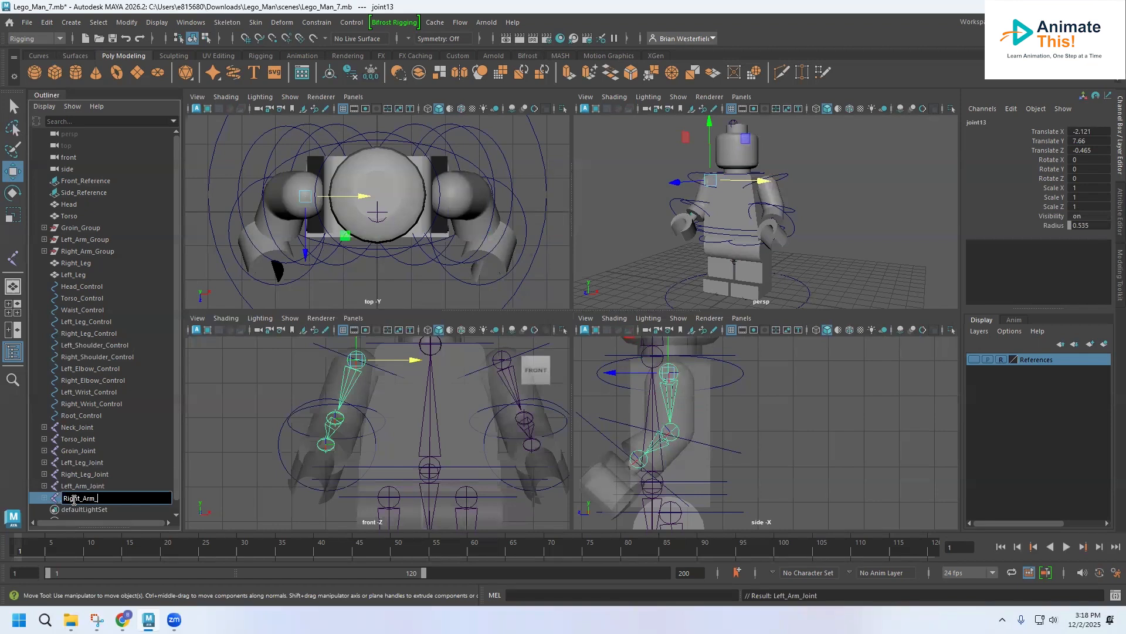
{"action": "type", "text": "Joint"}
{"action": "key", "text": "Return"}
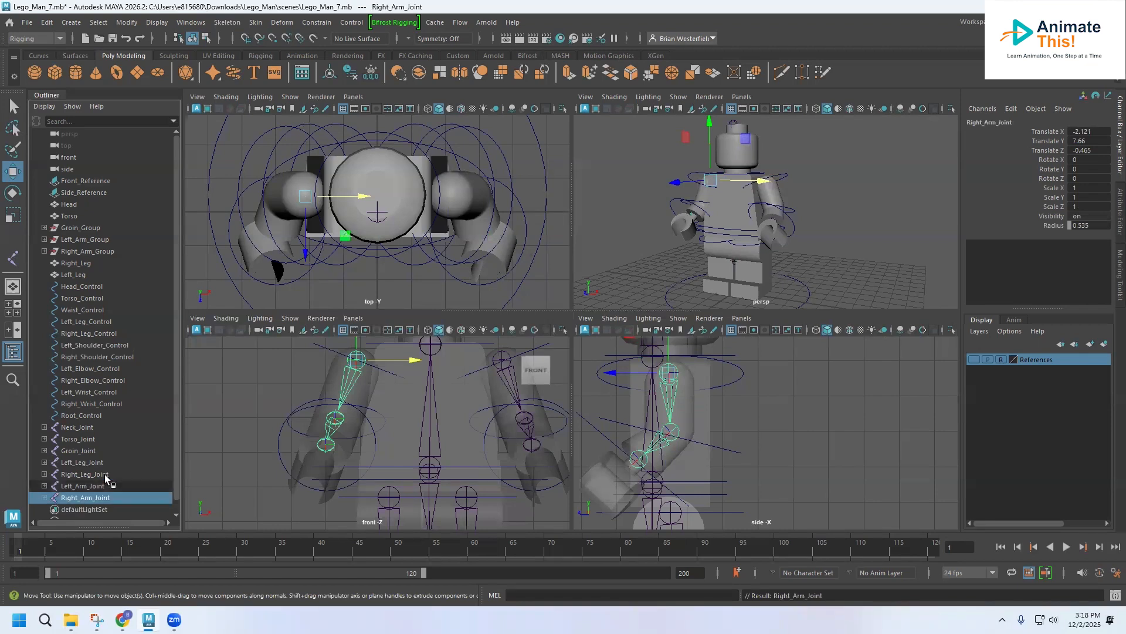
Step: Draw a two-joint hand chain in the side view, running from the wrist to the end of the hand
{"action": "left_click", "coordinate": [670, 444]}
{"action": "middle_click_drag", "start_coordinate": [670, 444], "coordinate": [755, 393], "text": "alt"}
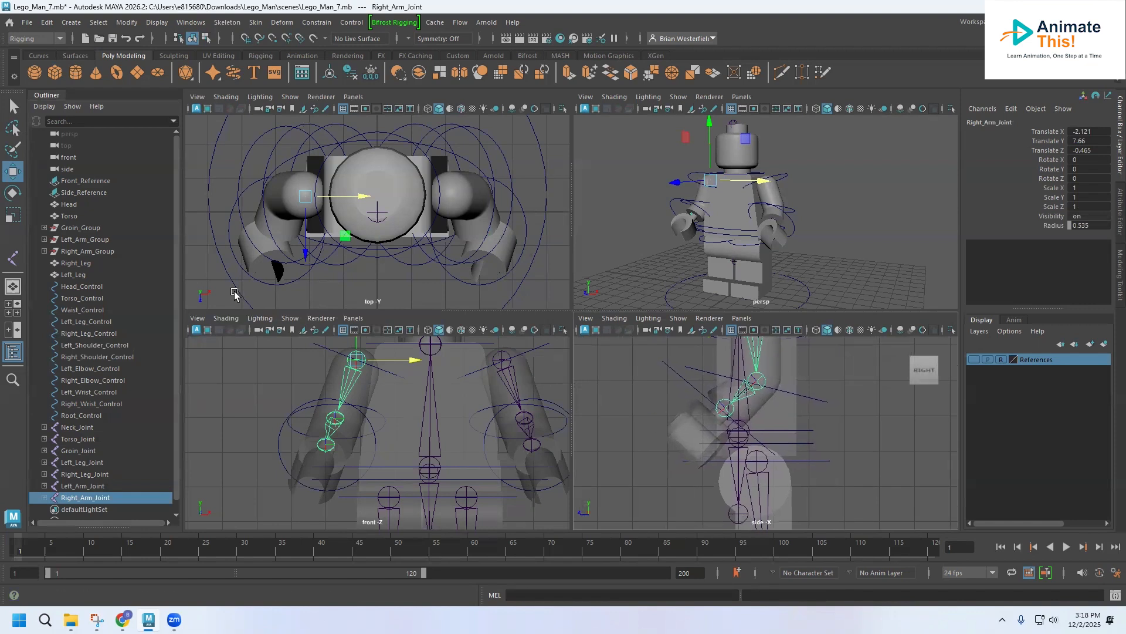
{"action": "left_click", "coordinate": [95, 299]}
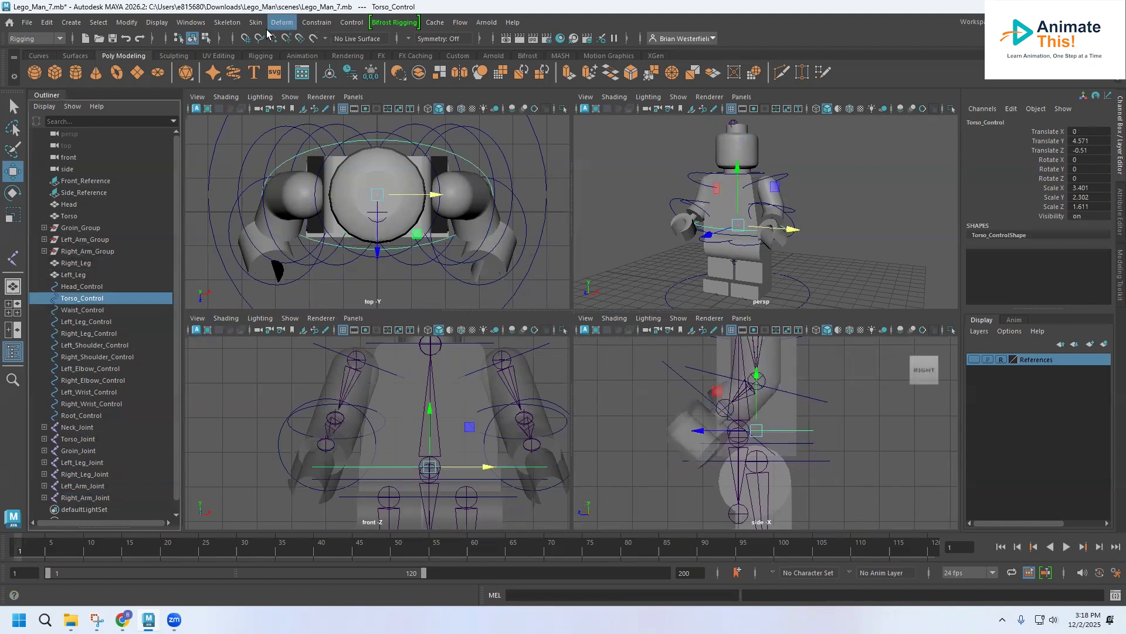
{"action": "left_click", "coordinate": [227, 22]}
{"action": "left_click", "coordinate": [242, 54]}
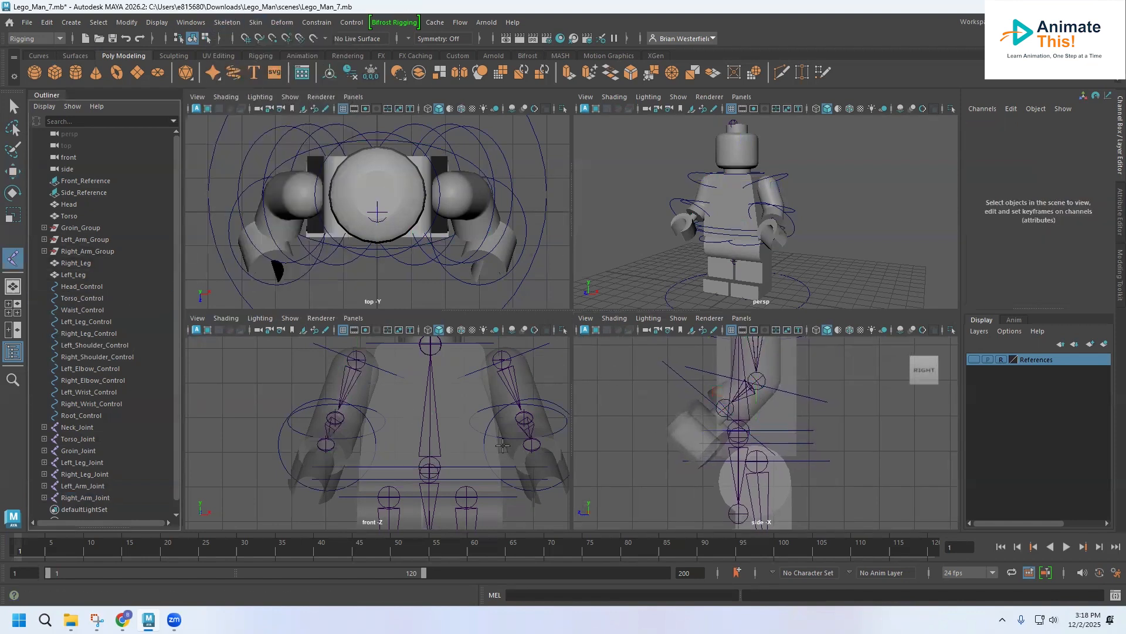
{"action": "left_click", "coordinate": [712, 402]}
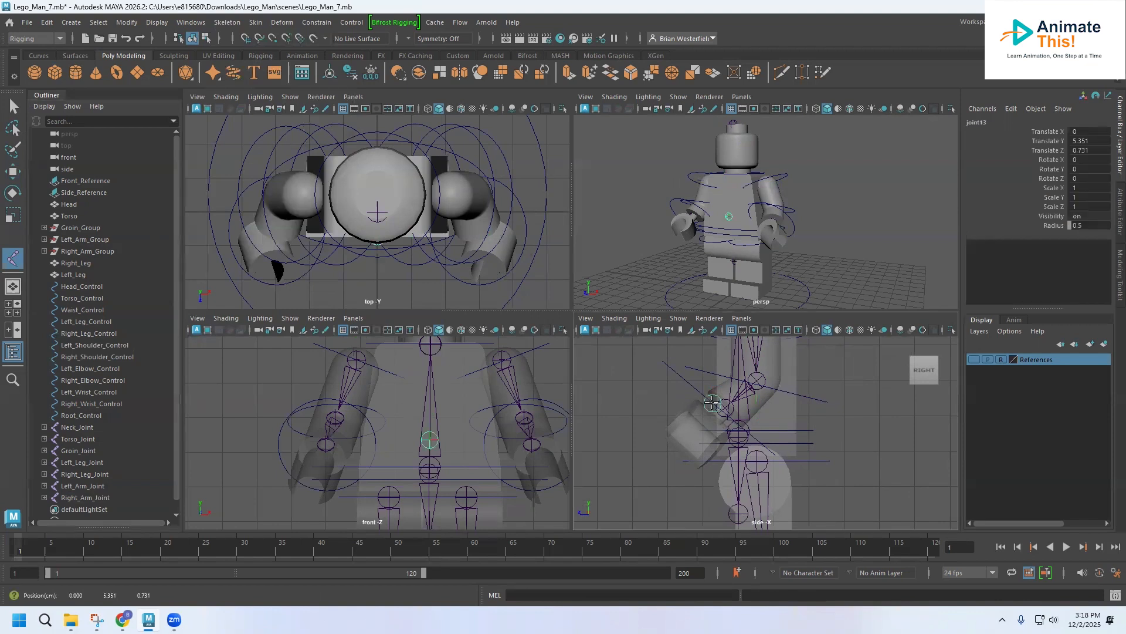
{"action": "left_click", "coordinate": [675, 447]}
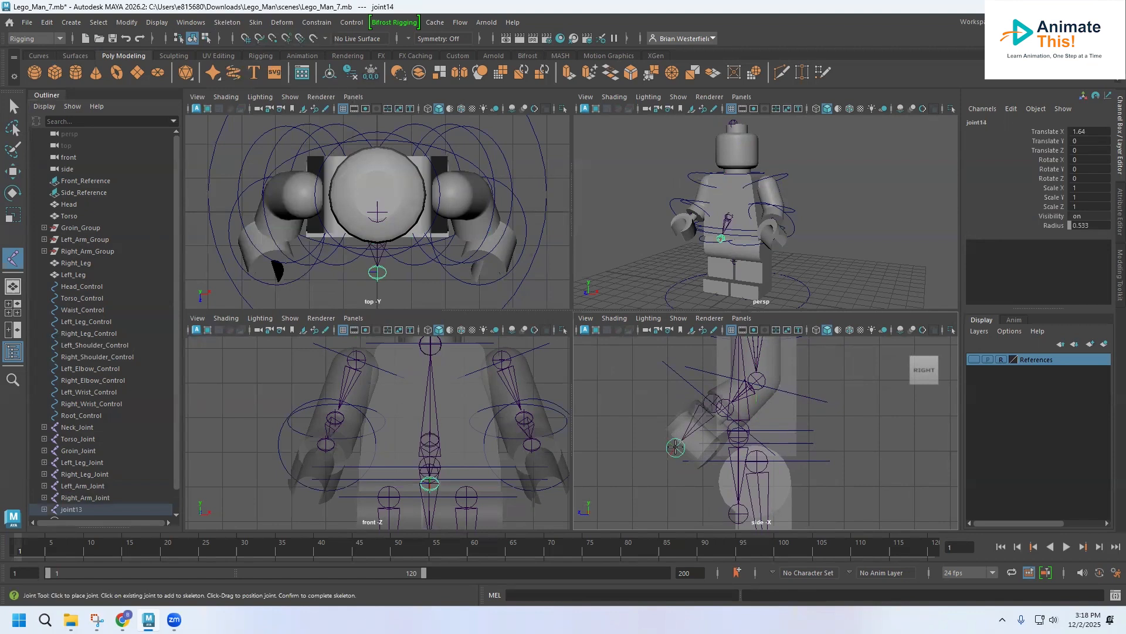
Step: Move the hand chain onto the left wrist, at about X 2.987, Y 5.203 and Z 0.428
{"action": "left_click", "coordinate": [13, 172]}
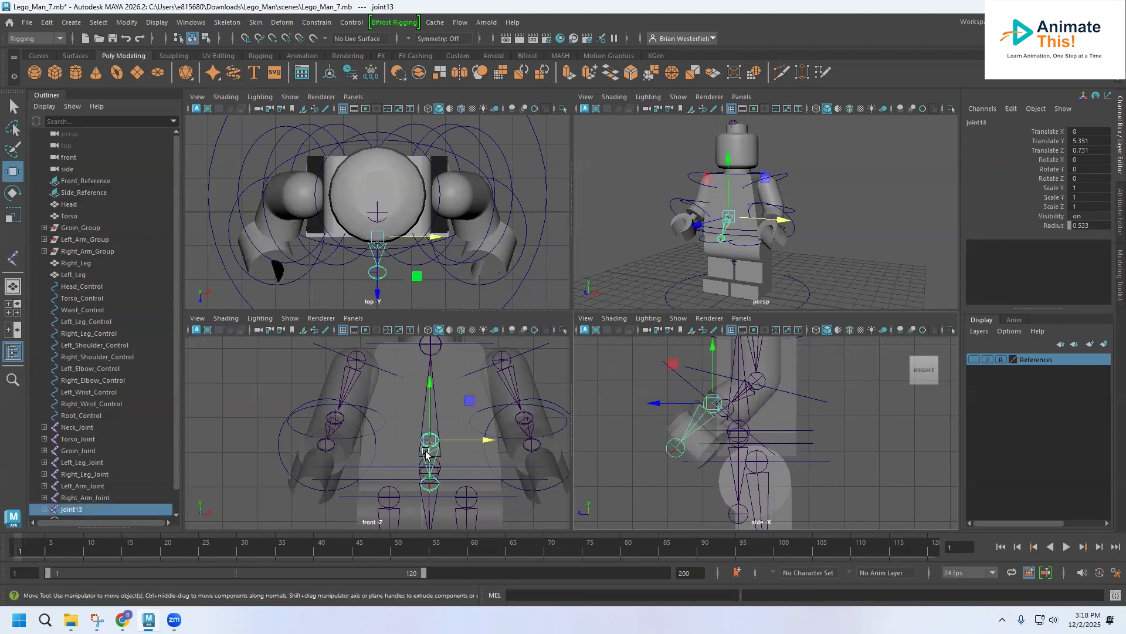
{"action": "left_click_drag", "start_coordinate": [485, 439], "coordinate": [499, 440]}
{"action": "left_click_drag", "start_coordinate": [562, 444], "coordinate": [581, 444]}
{"action": "scroll", "coordinate": [648, 375], "scroll_direction": "up", "scroll_amount": 5}
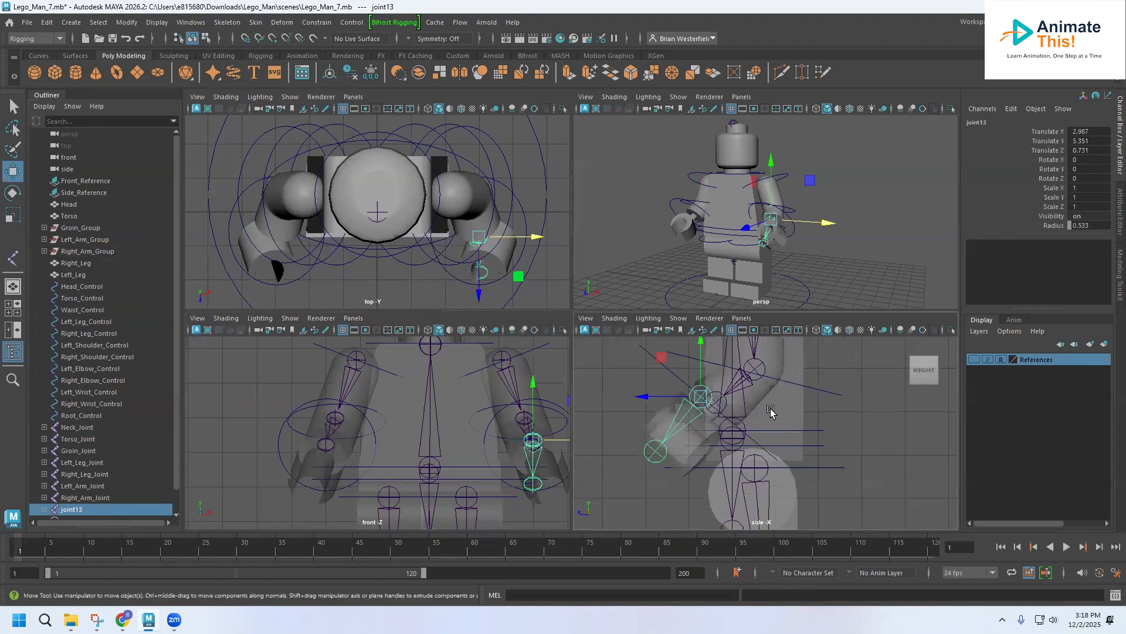
{"action": "left_click_drag", "start_coordinate": [607, 367], "coordinate": [627, 375]}
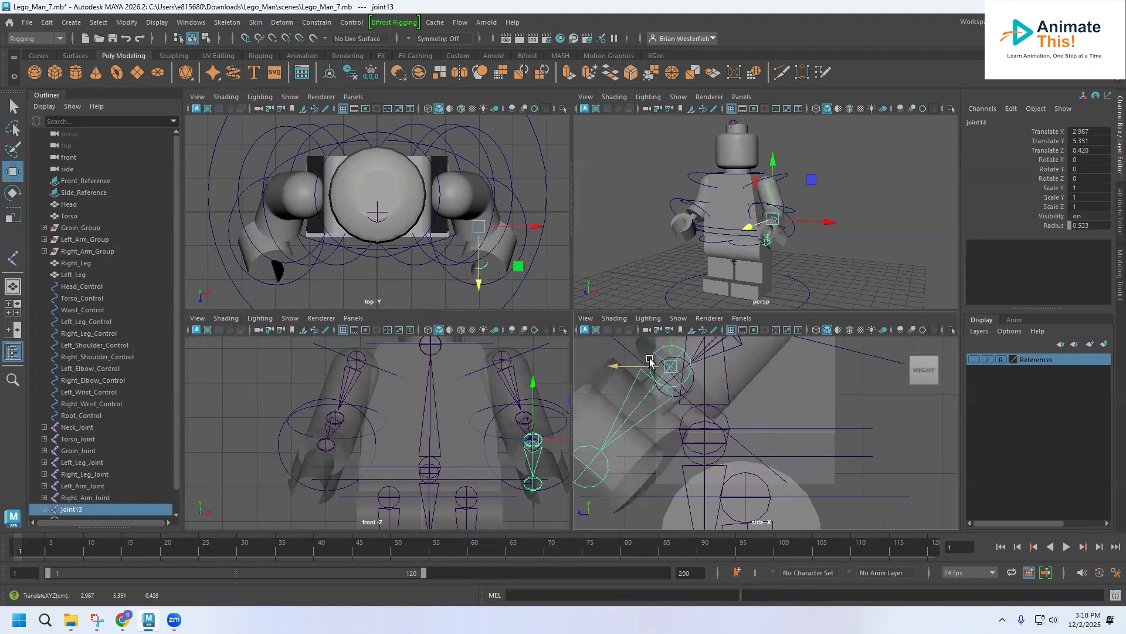
{"action": "left_click_drag", "start_coordinate": [670, 340], "coordinate": [671, 352]}
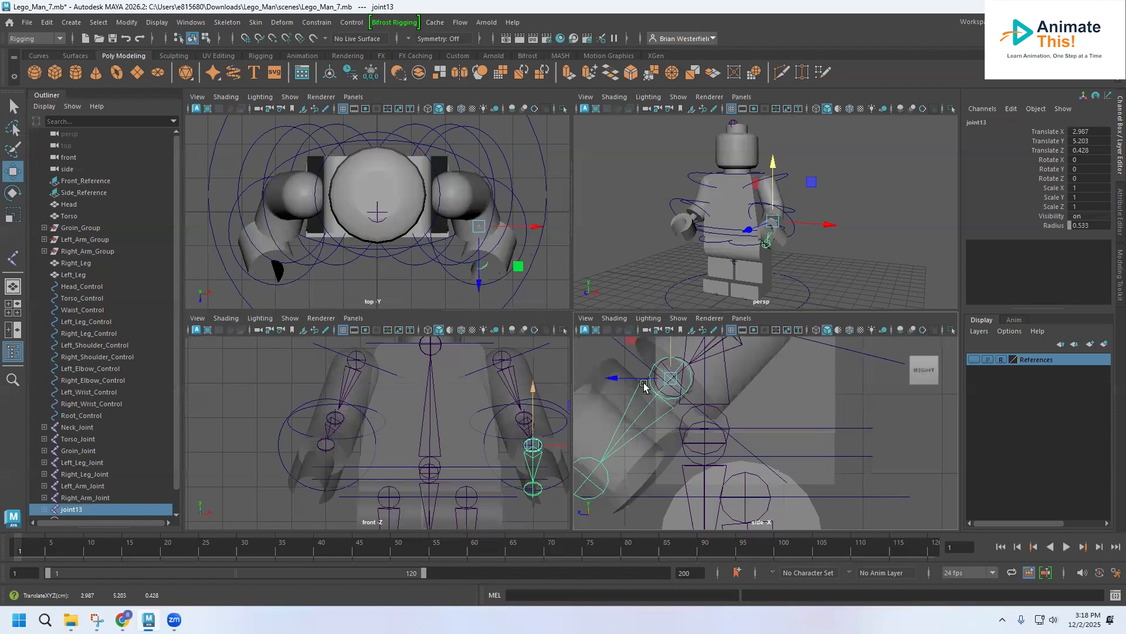
Step: Move the left hand's end joint outward in the front view and slightly forward in the side view to follow the hand
{"action": "left_click", "coordinate": [533, 488]}
{"action": "left_click_drag", "start_coordinate": [557, 488], "coordinate": [578, 487]}
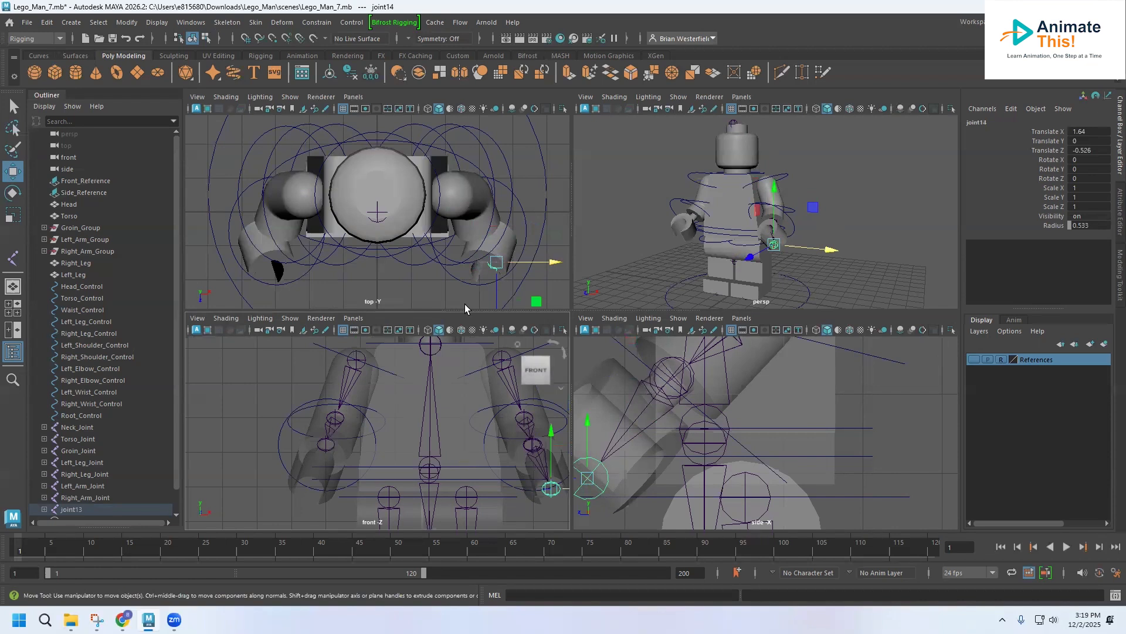
{"action": "middle_click_drag", "start_coordinate": [699, 501], "coordinate": [800, 480], "text": "alt"}
{"action": "left_click_drag", "start_coordinate": [641, 453], "coordinate": [631, 456]}
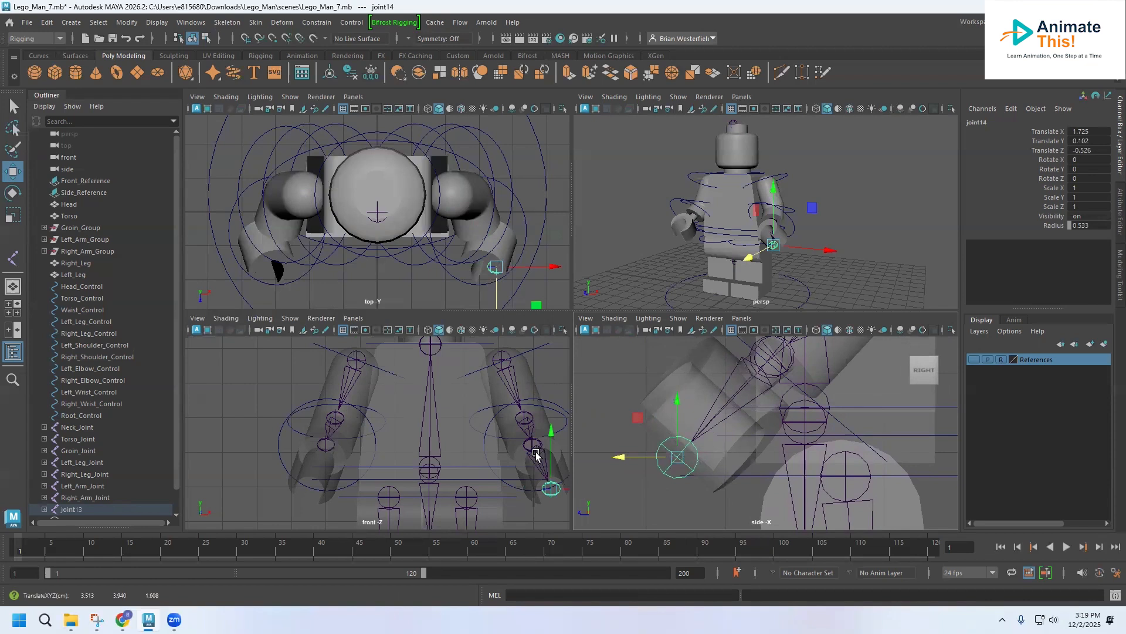
Step: Duplicate the left hand chain and move the copy across to the right wrist at about X -3.038
{"action": "left_click", "coordinate": [69, 510]}
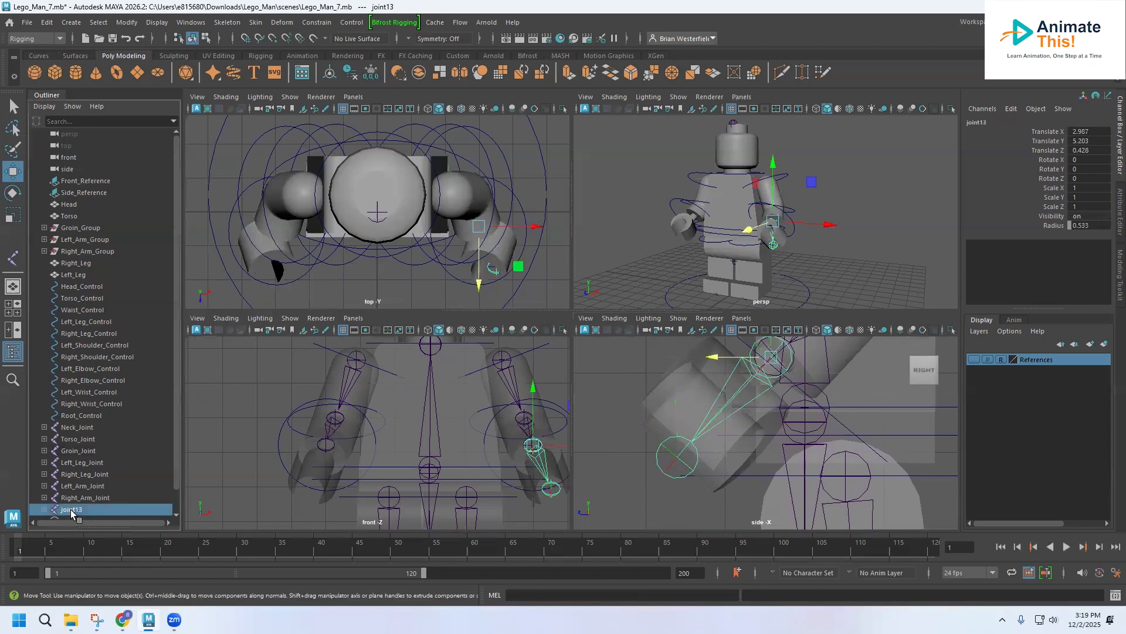
{"action": "key", "text": "ctrl+d"}
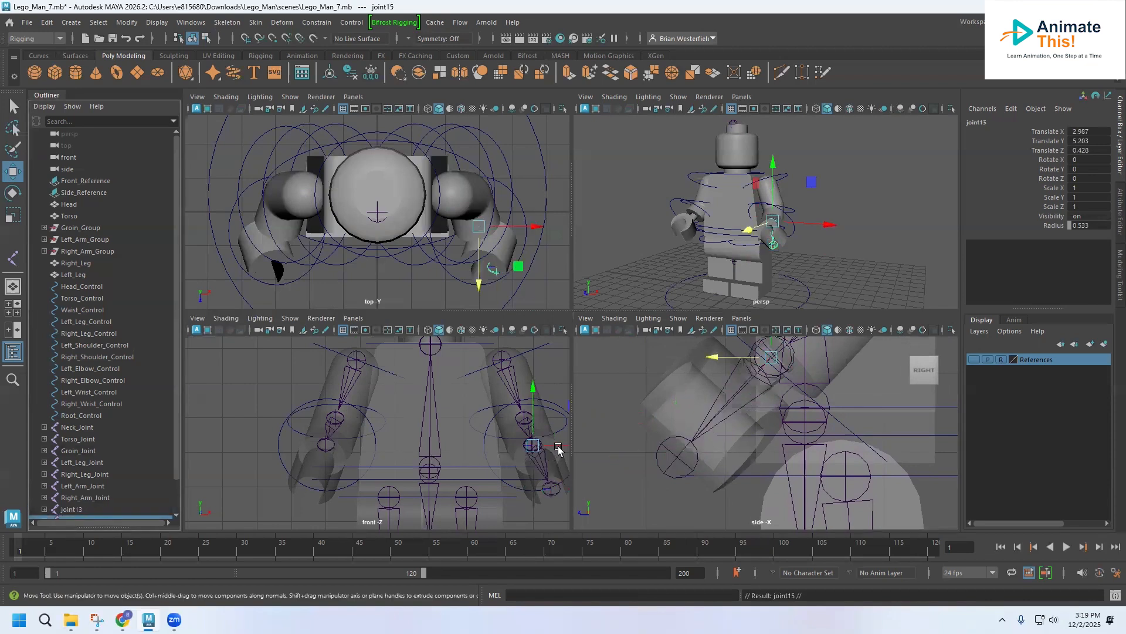
{"action": "scroll", "coordinate": [137, 453], "scroll_direction": "down", "scroll_amount": 1}
{"action": "left_click_drag", "start_coordinate": [551, 444], "coordinate": [349, 457]}
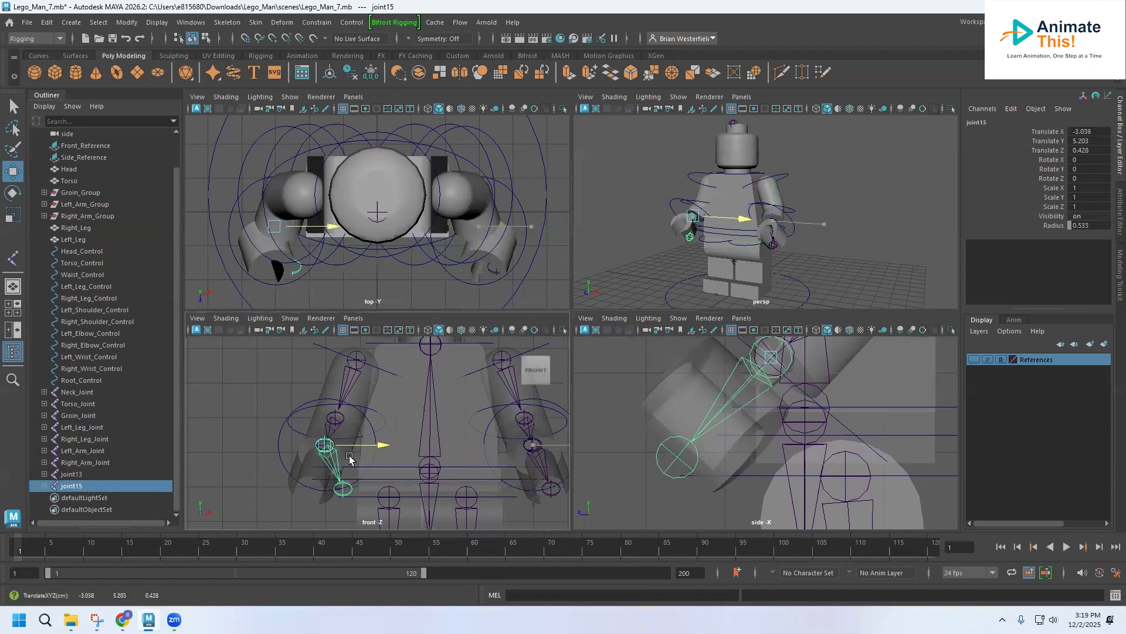
Step: Move the right hand's end joint outward along X in the front view to follow the hand, at about X -3.496
{"action": "left_click", "coordinate": [343, 488]}
{"action": "left_click_drag", "start_coordinate": [394, 488], "coordinate": [359, 490]}
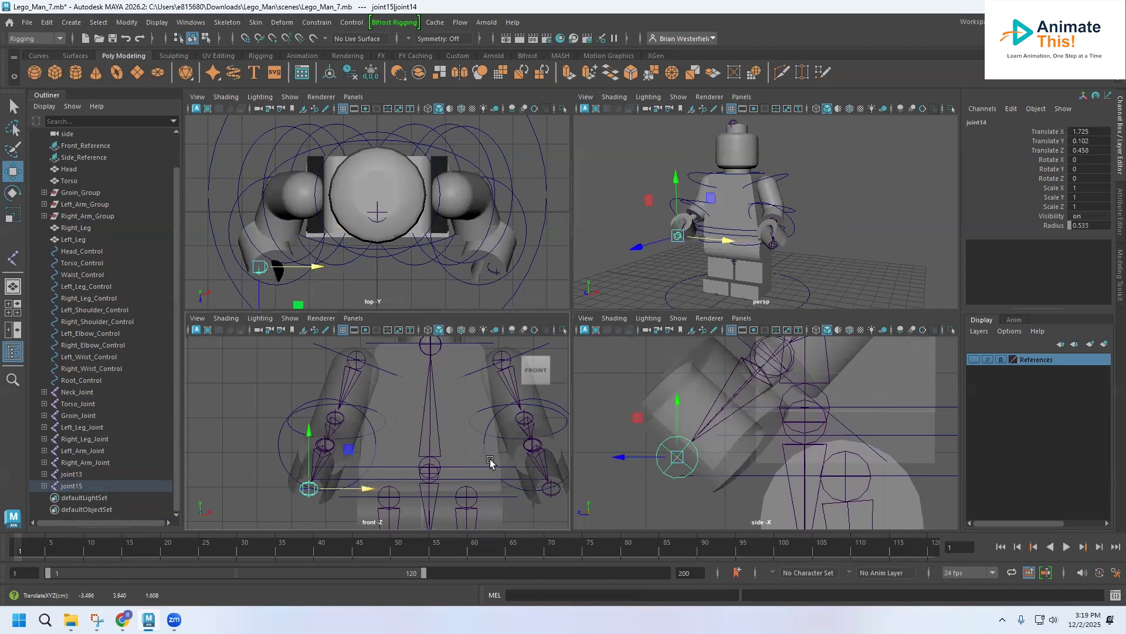
Step: Rename the right hand chain's root joint Right_Wrist_Joint and the left hand chain's root joint Left_Wrist_Joint
{"action": "double_click", "coordinate": [74, 486]}
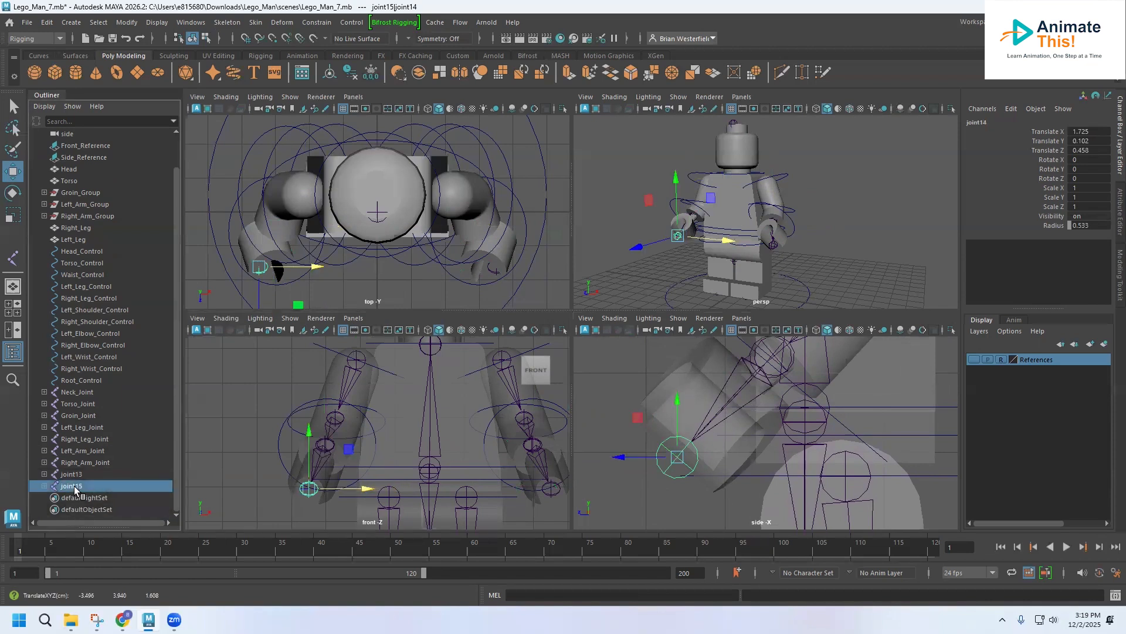
{"action": "type", "text": "Right_Wrist_"}
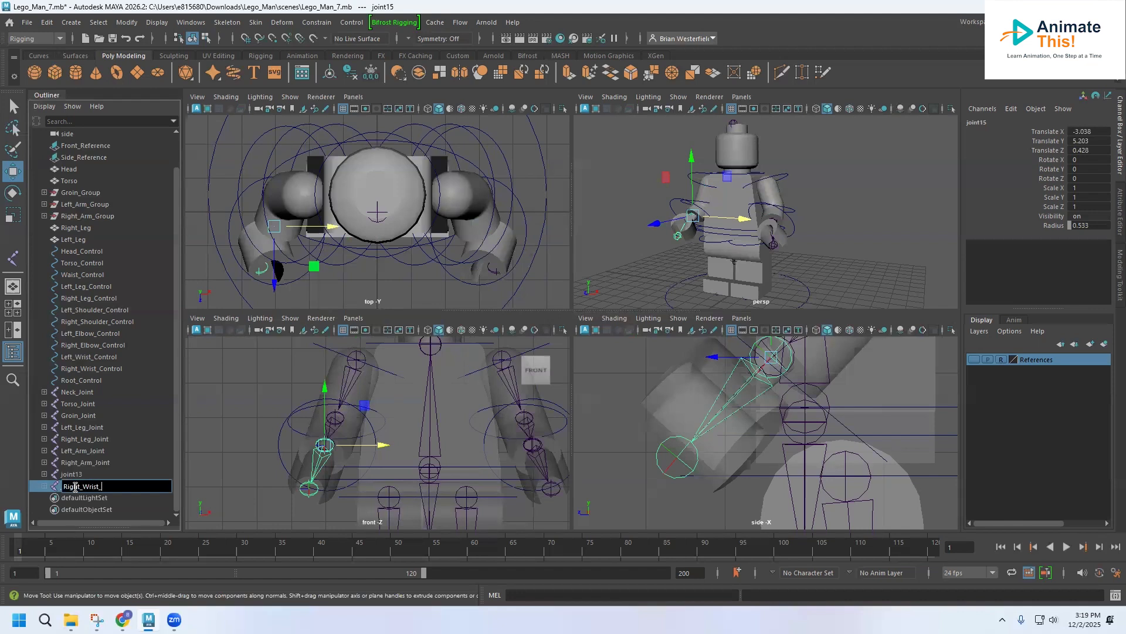
{"action": "type", "text": "Joint"}
{"action": "key", "text": "Return"}
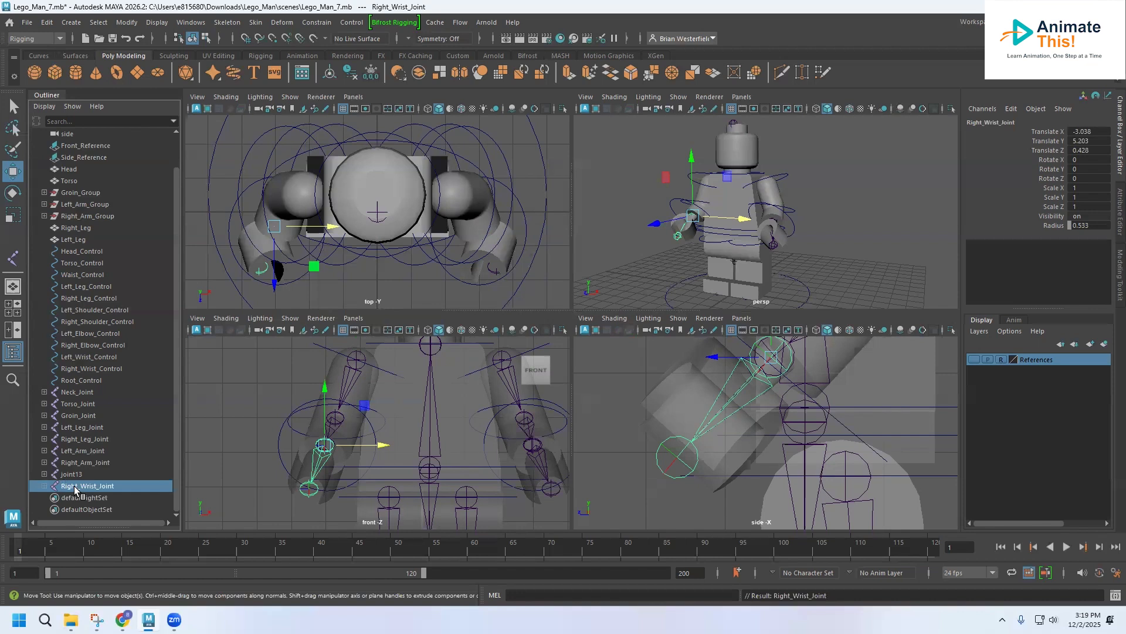
{"action": "double_click", "coordinate": [76, 473]}
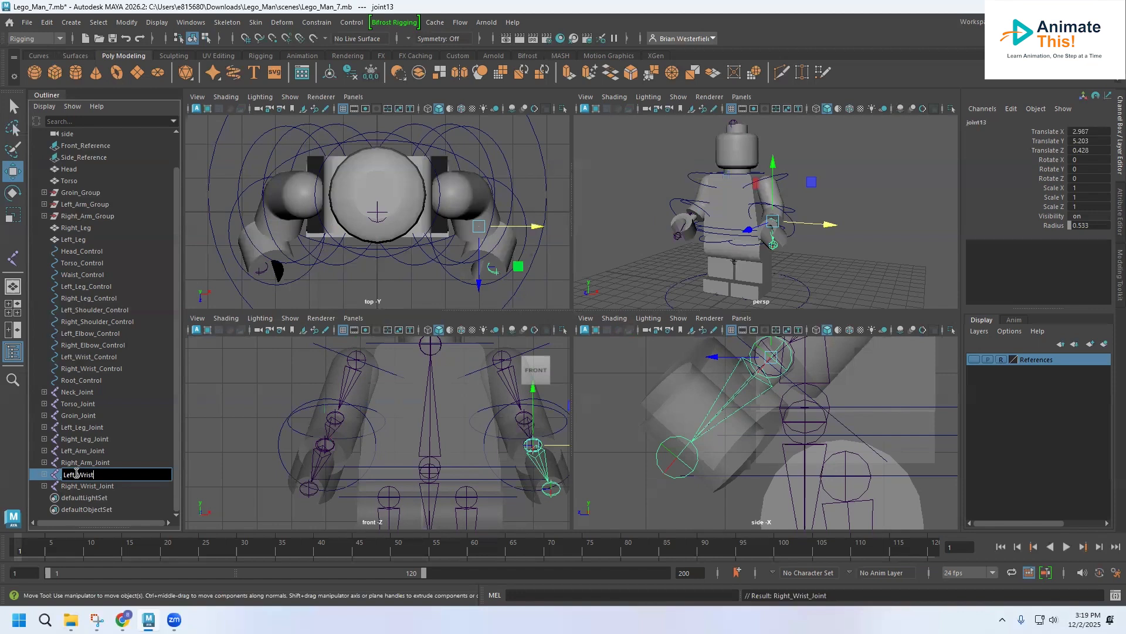
{"action": "key", "text": "Return"}
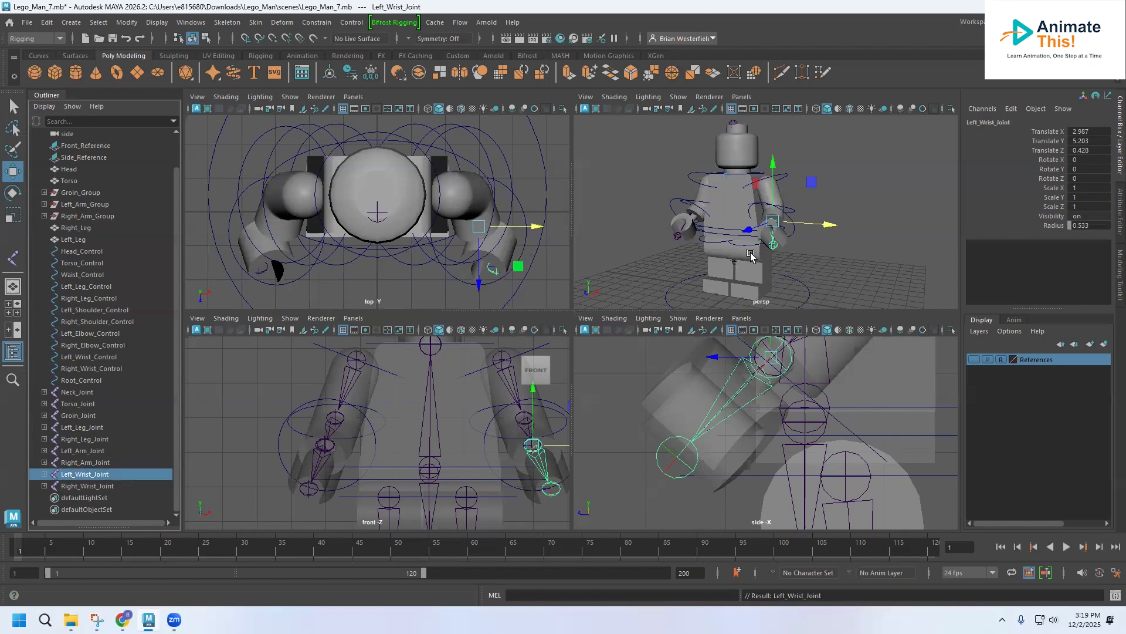
Step: Move Neck_Joint backward in the side view to the centre of the neck, at about Z -0.532
{"action": "mouse_move", "coordinate": [774, 237]}
{"action": "left_mouse_down", "text": "alt"}
{"action": "mouse_move", "coordinate": [665, 241]}
{"action": "mouse_move", "coordinate": [789, 241]}
{"action": "mouse_move", "coordinate": [768, 246]}
{"action": "left_mouse_up", "text": "alt"}
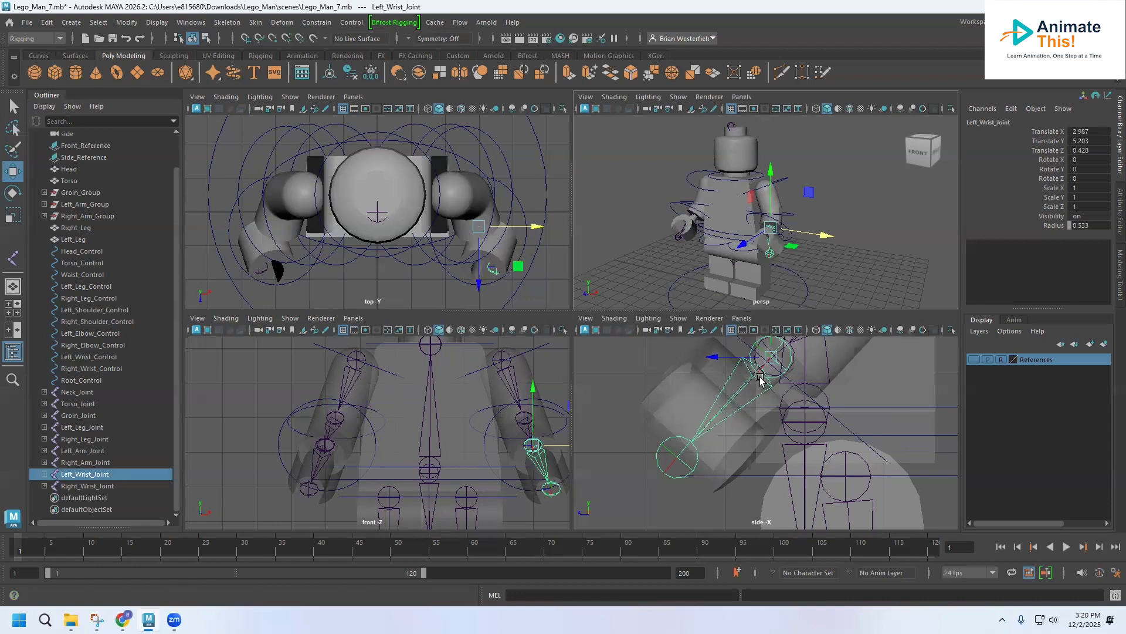
{"action": "middle_click_drag", "start_coordinate": [760, 377], "coordinate": [664, 552], "text": "alt"}
{"action": "middle_click_drag", "start_coordinate": [688, 439], "coordinate": [669, 551], "text": "alt"}
{"action": "mouse_move", "coordinate": [699, 406]}
{"action": "middle_mouse_down", "text": "alt"}
{"action": "mouse_move", "coordinate": [683, 550]}
{"action": "mouse_move", "coordinate": [656, 421]}
{"action": "middle_mouse_up", "text": "alt"}
{"action": "left_click", "coordinate": [650, 462]}
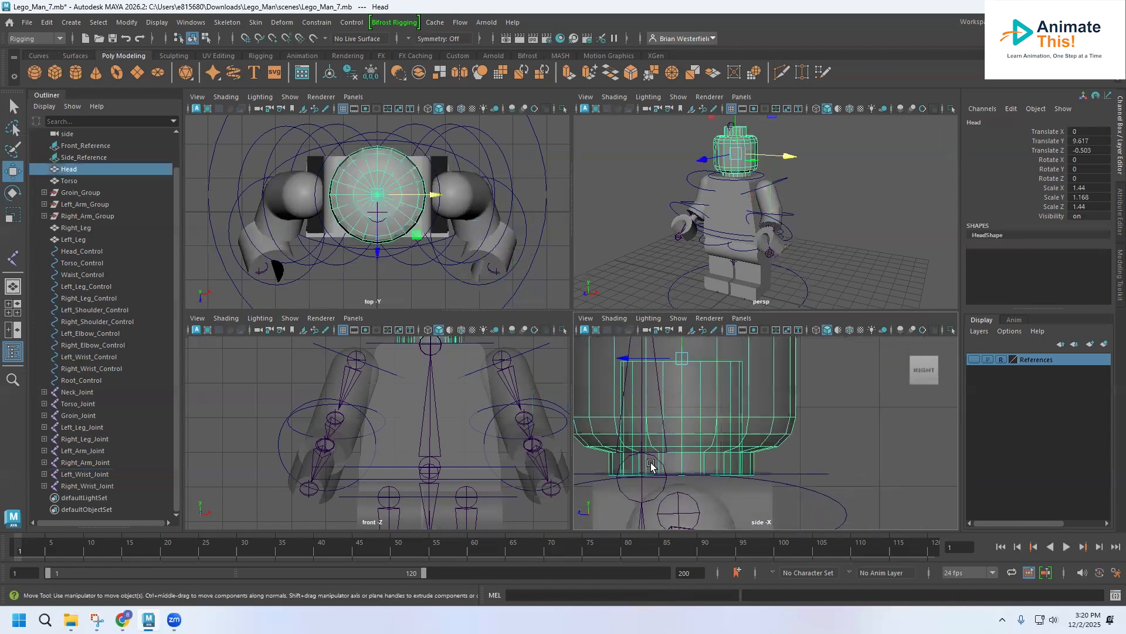
{"action": "left_click", "coordinate": [653, 490]}
{"action": "left_click", "coordinate": [641, 487]}
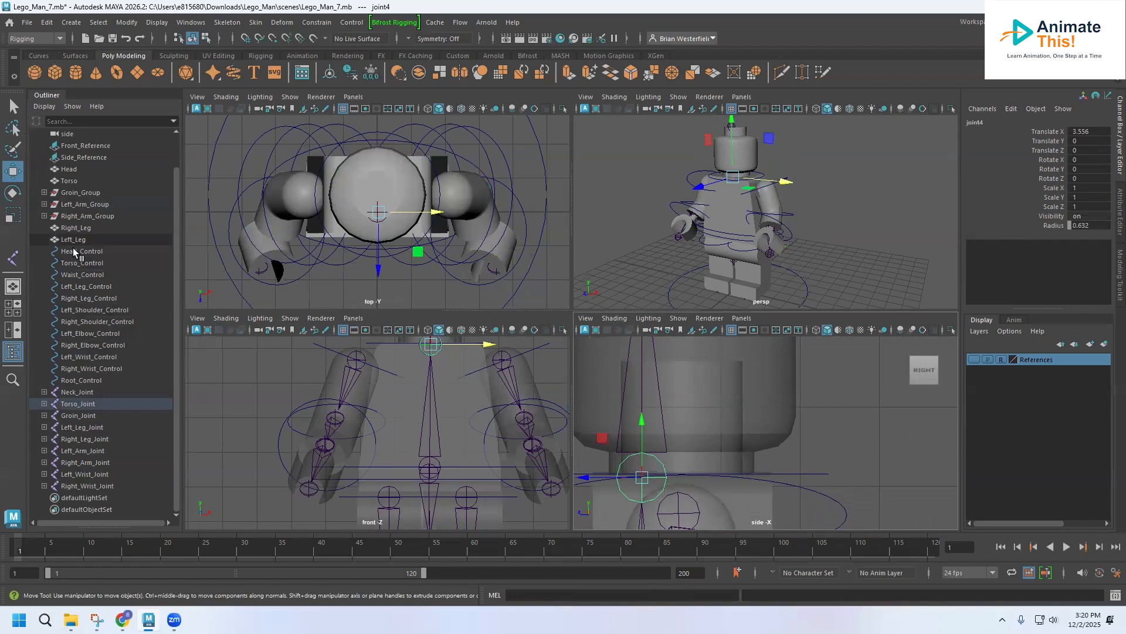
{"action": "left_click", "coordinate": [75, 392]}
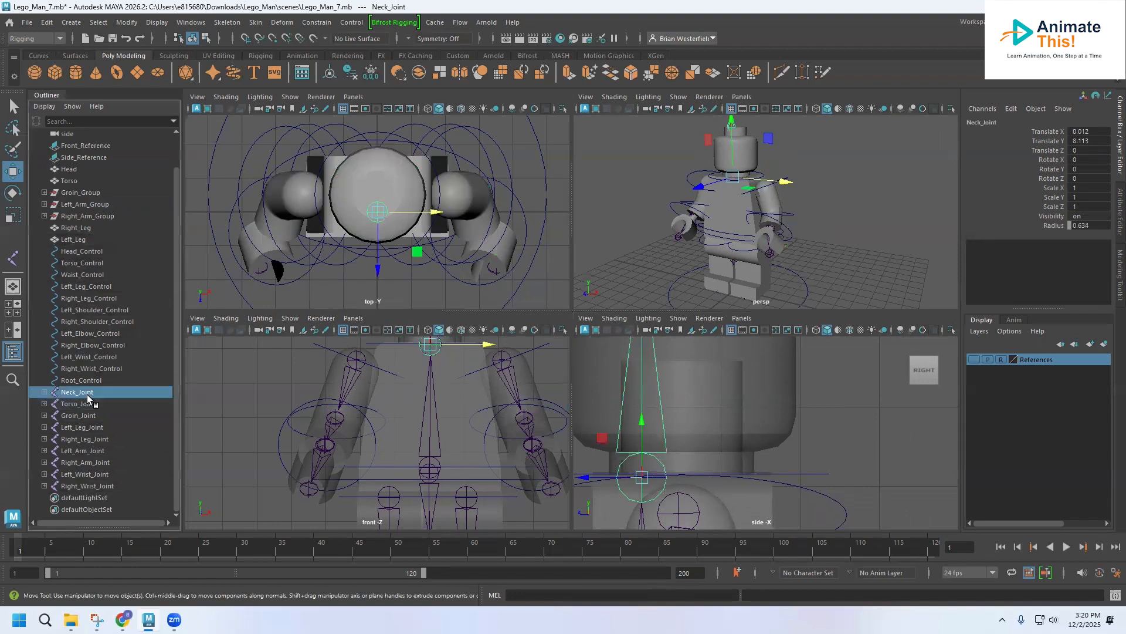
{"action": "left_click_drag", "start_coordinate": [583, 469], "coordinate": [627, 478]}
Step: Move Torso_Joint backward to about Z -0.48 and Groin_Joint to about Z -0.497 to centre them in the body
{"action": "middle_click_drag", "start_coordinate": [711, 432], "coordinate": [703, 326], "text": "alt"}
{"action": "scroll", "coordinate": [705, 365], "scroll_direction": "down", "scroll_amount": 5}
{"action": "middle_click_drag", "start_coordinate": [701, 396], "coordinate": [639, 315], "text": "alt"}
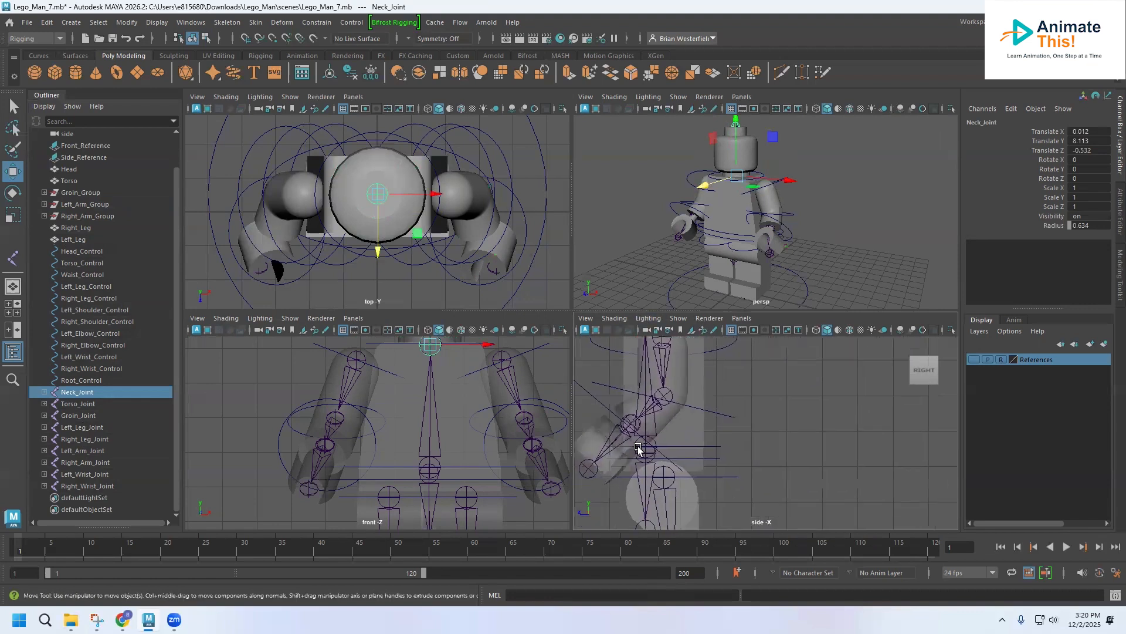
{"action": "left_click", "coordinate": [77, 403]}
{"action": "left_click_drag", "start_coordinate": [591, 447], "coordinate": [606, 449]}
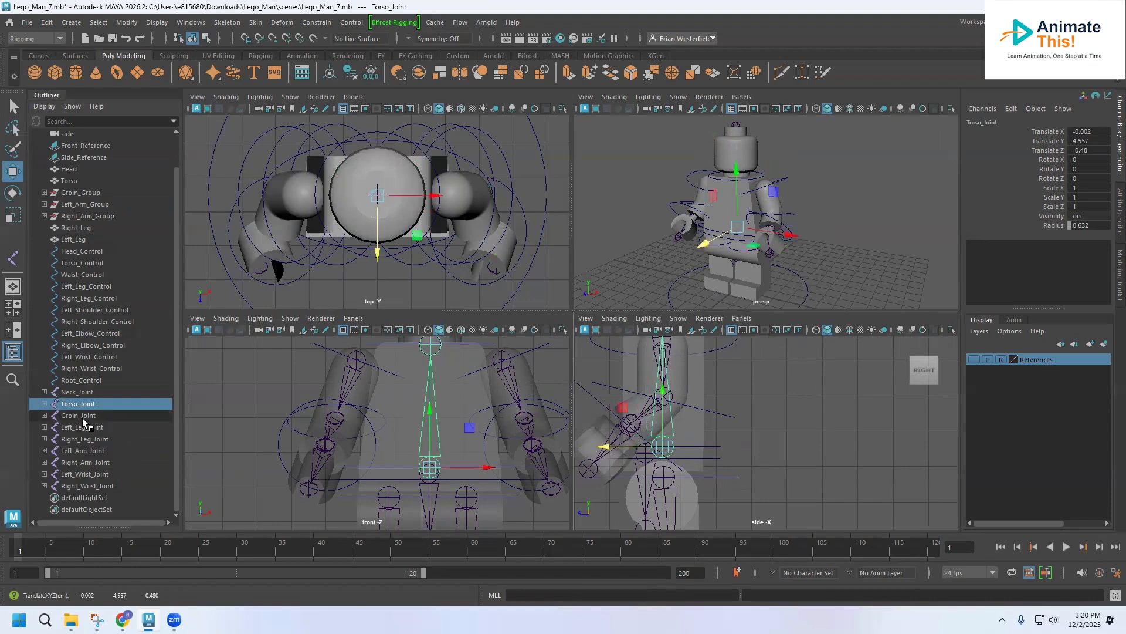
{"action": "left_click", "coordinate": [78, 416]}
{"action": "left_click_drag", "start_coordinate": [598, 453], "coordinate": [615, 455]}
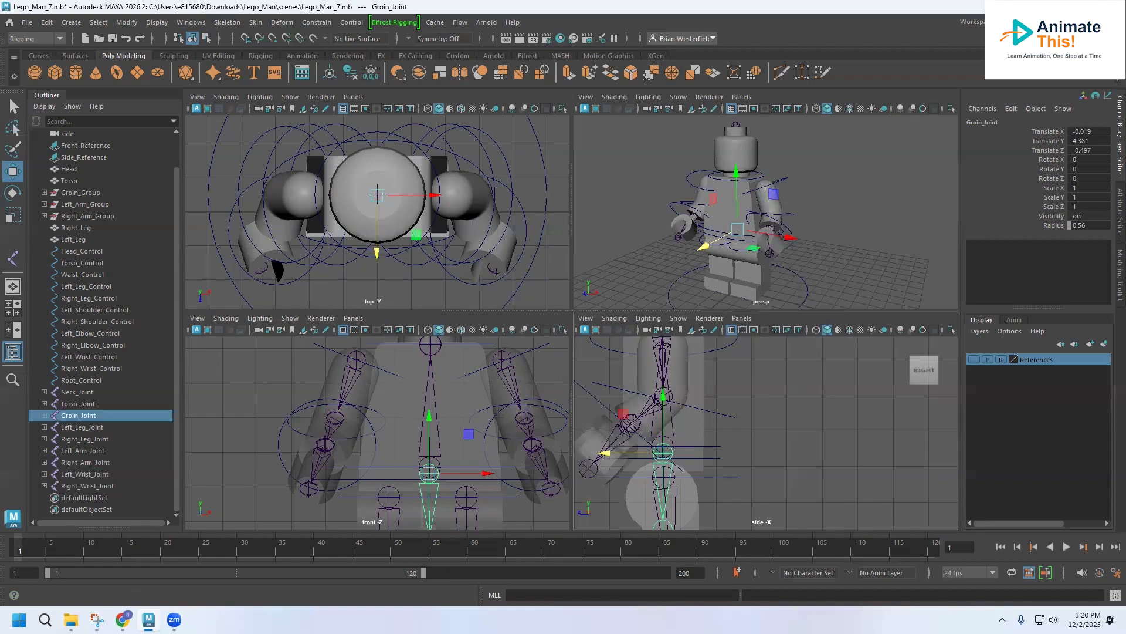
Step: Save the Lego_Man_7.mb scene under its existing name
{"action": "mouse_move", "coordinate": [754, 219]}
{"action": "left_mouse_down", "text": "alt"}
{"action": "mouse_move", "coordinate": [781, 220]}
{"action": "mouse_move", "coordinate": [757, 217]}
{"action": "left_mouse_up", "text": "alt"}
{"action": "scroll", "coordinate": [656, 458], "scroll_direction": "down", "scroll_amount": 3}
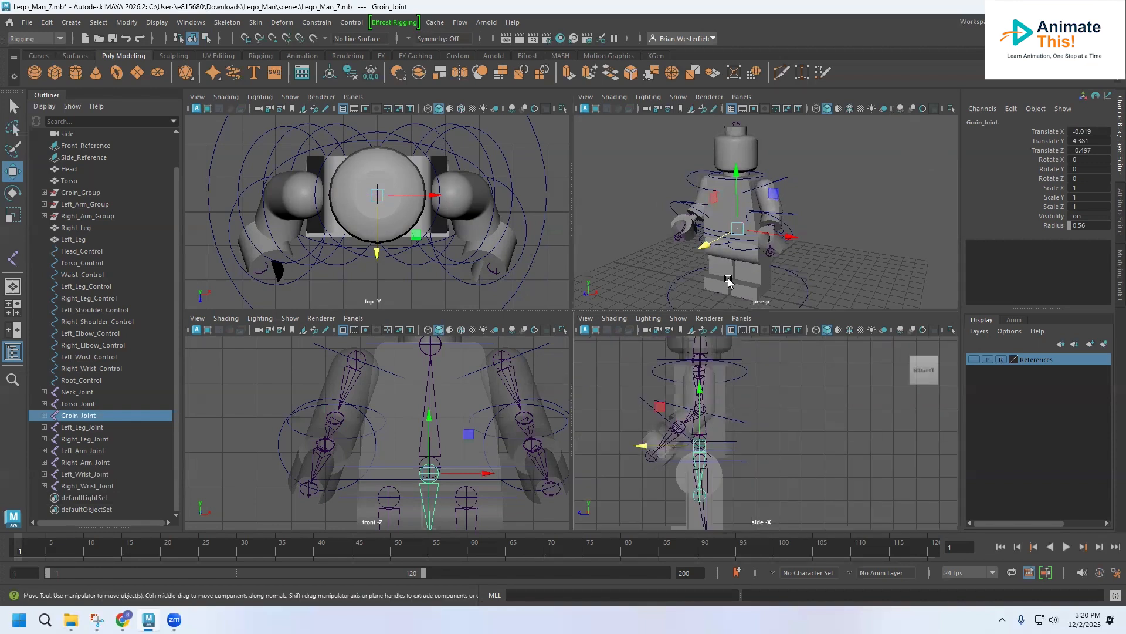
{"action": "scroll", "coordinate": [757, 224], "scroll_direction": "up", "scroll_amount": 3}
{"action": "middle_click_drag", "start_coordinate": [727, 217], "coordinate": [704, 267], "text": "alt"}
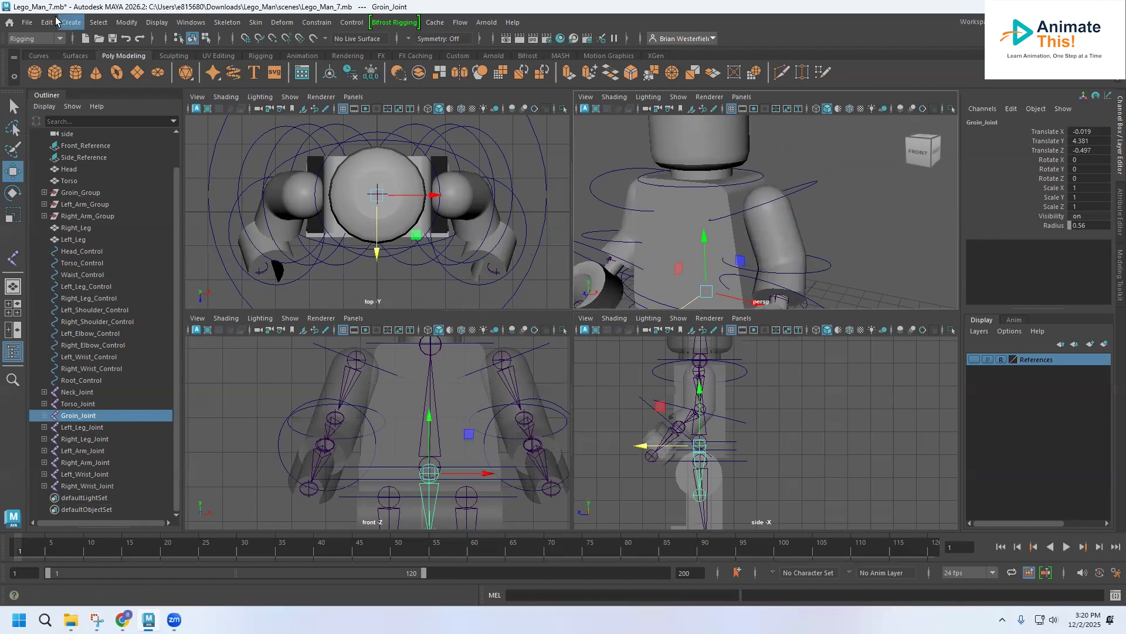
{"action": "left_click", "coordinate": [27, 22]}
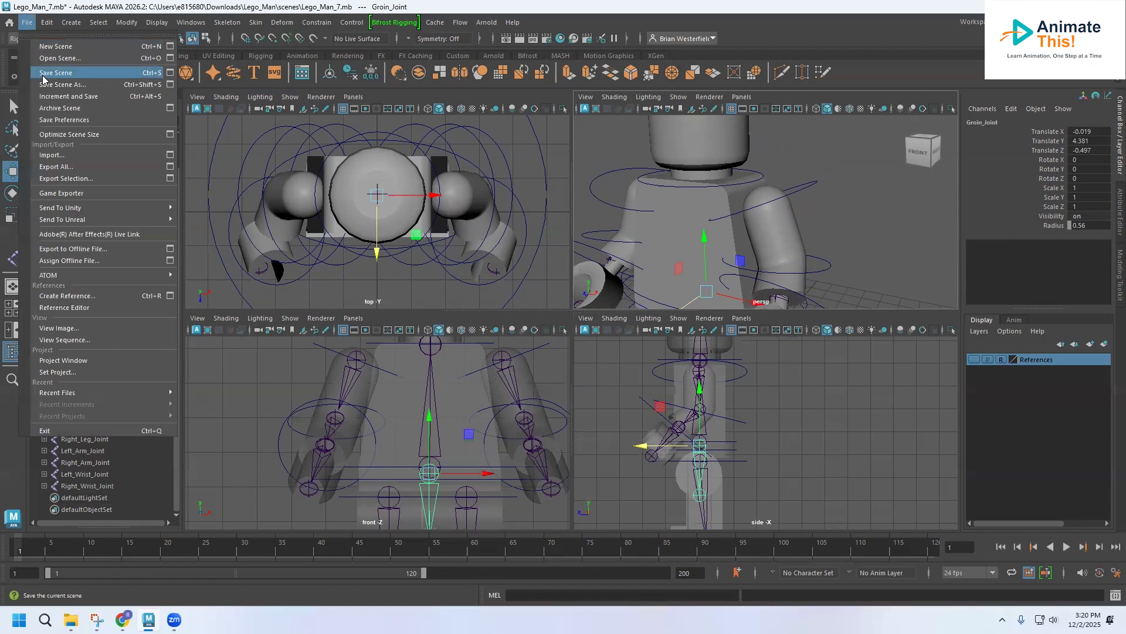
{"action": "left_click", "coordinate": [54, 73]}
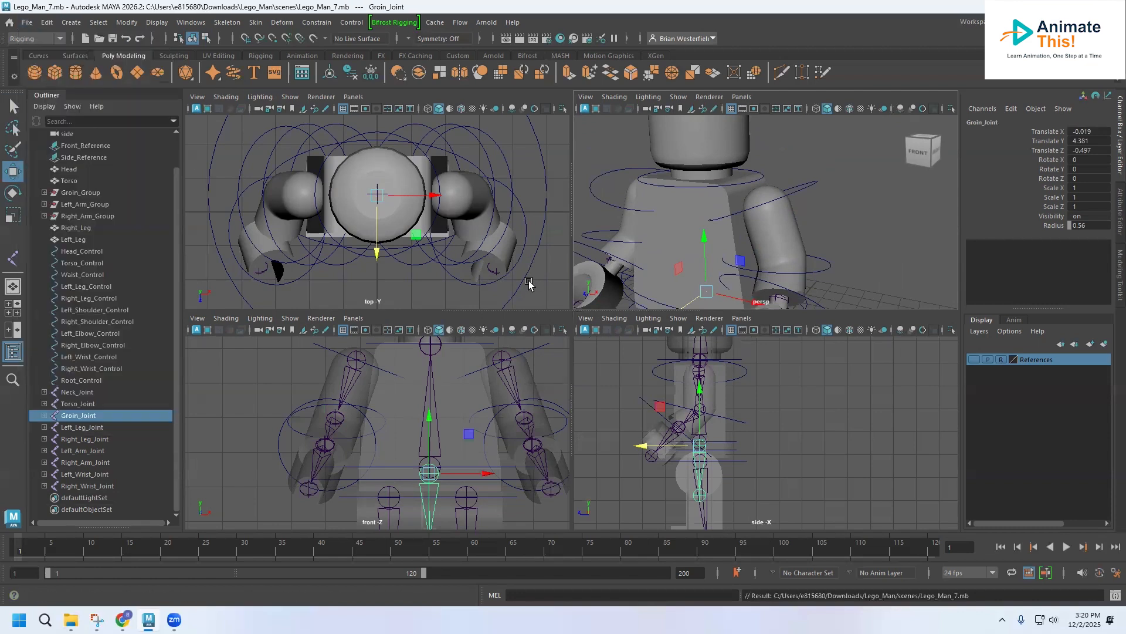